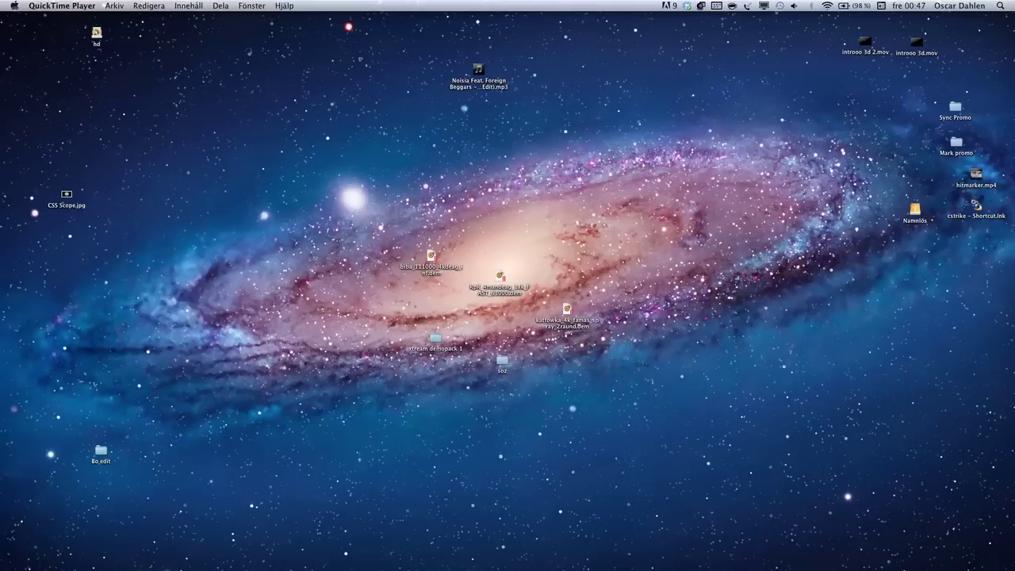
Switch to Finder and open the Call of Duty 4 Data folder inside the Call of Duty 4 documents folder
{"action": "mouse_move", "coordinate": [769, 568]}
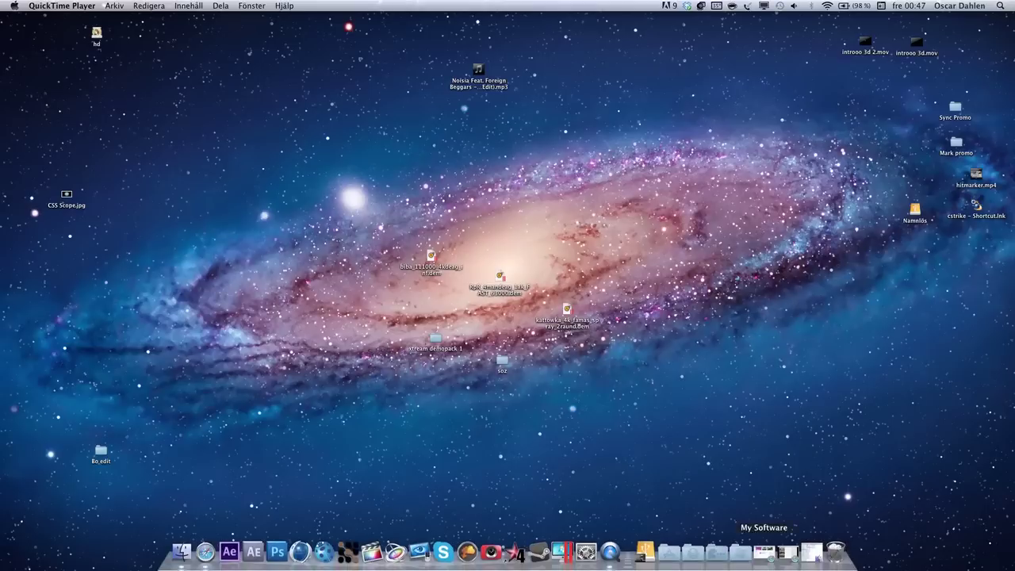
{"action": "left_click", "coordinate": [181, 555]}
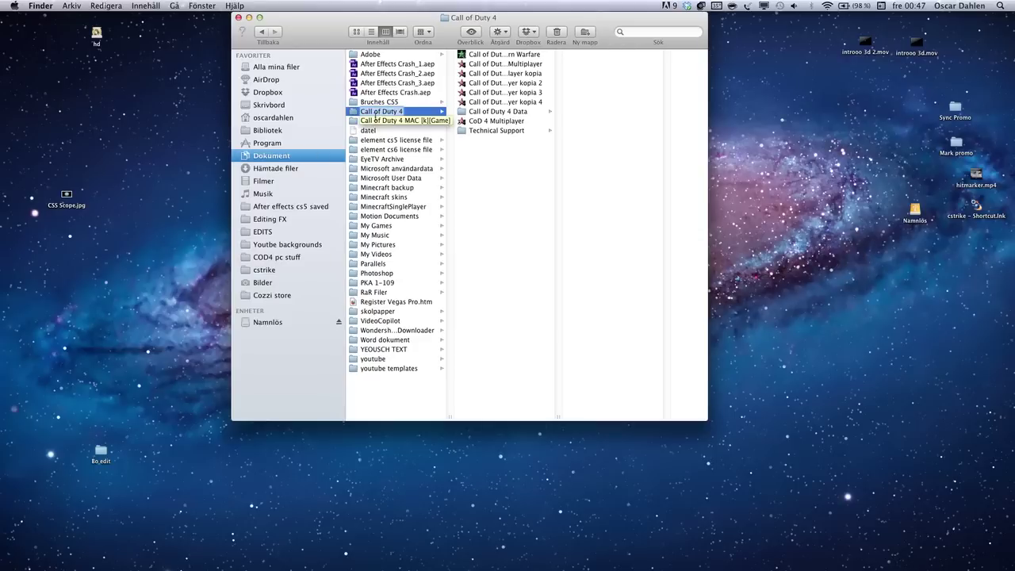
{"action": "left_click", "coordinate": [412, 123]}
{"action": "left_click", "coordinate": [412, 112]}
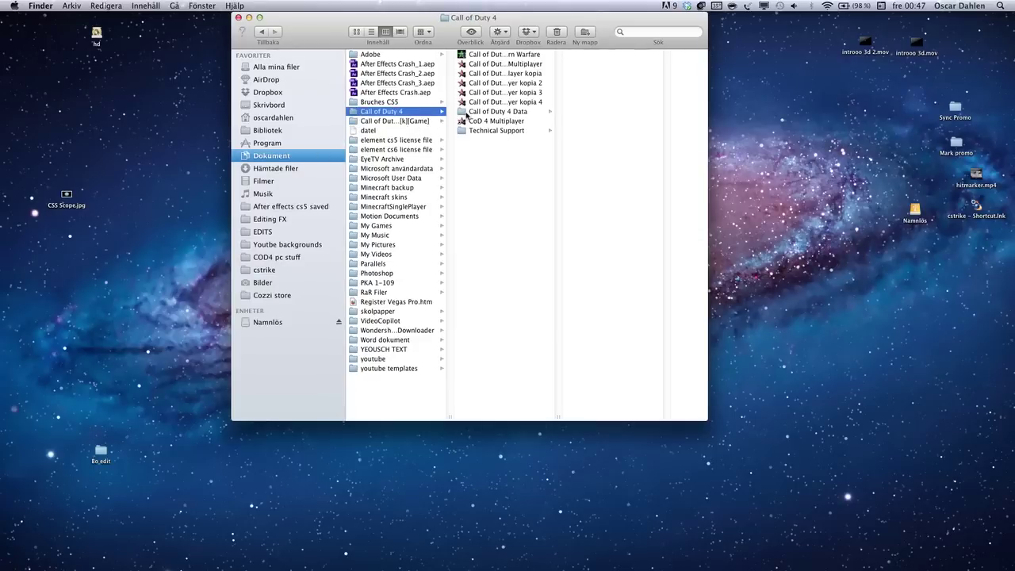
{"action": "left_click", "coordinate": [503, 111]}
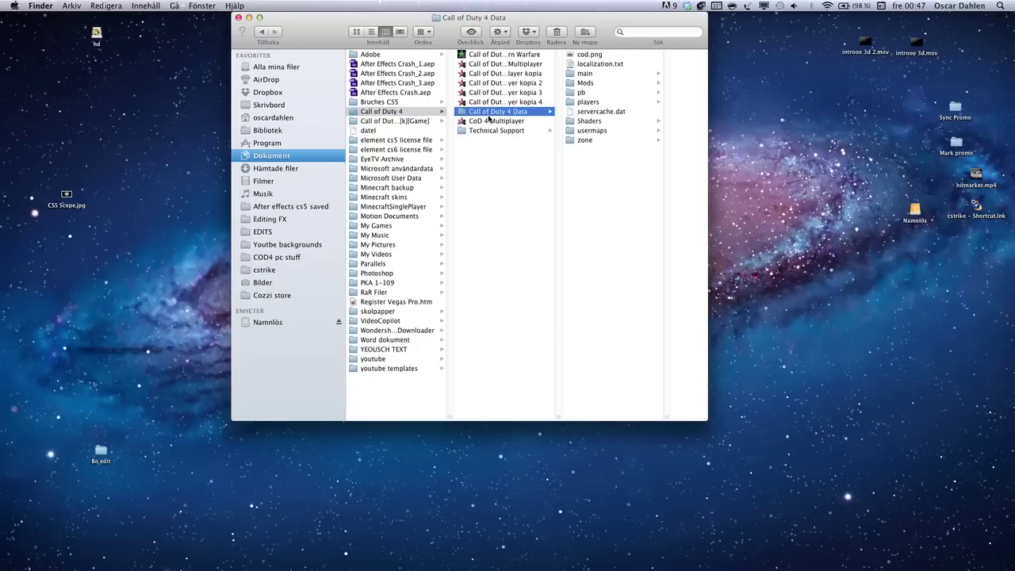
Open the demos folder of the ModWarfare mod inside Mods and look through its demo files
{"action": "left_click", "coordinate": [595, 83]}
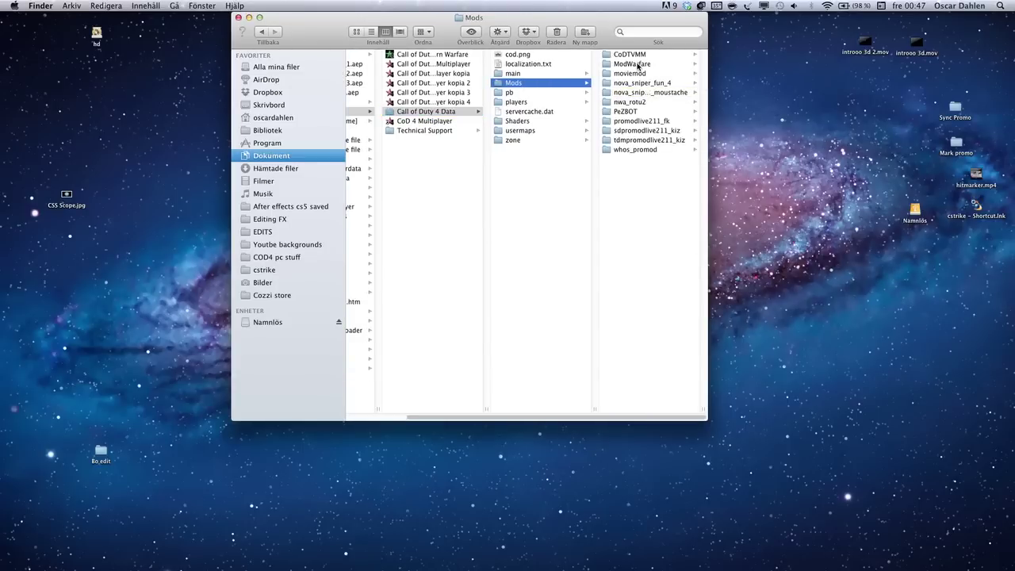
{"action": "left_click", "coordinate": [636, 65]}
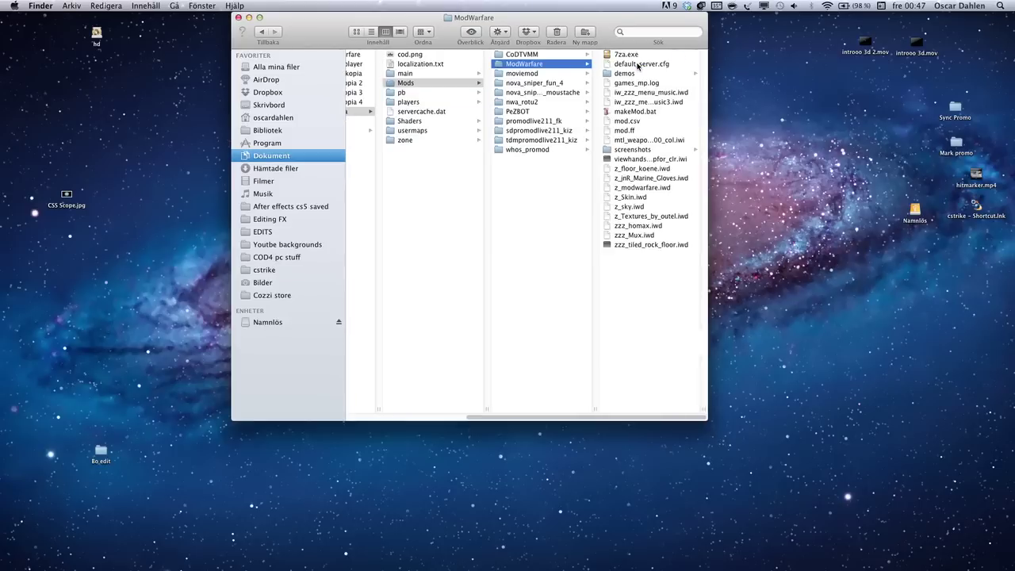
{"action": "left_click", "coordinate": [633, 74]}
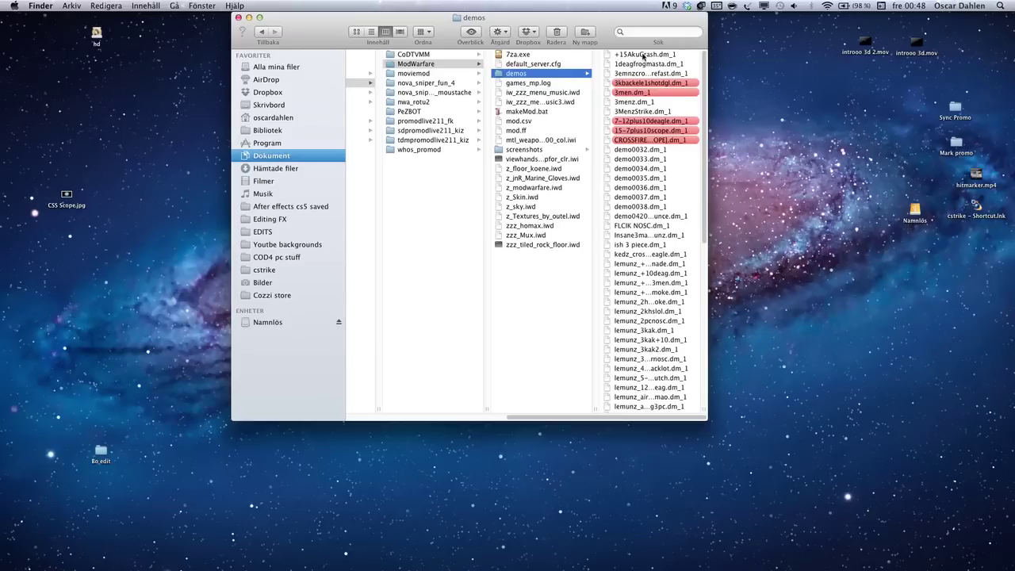
{"action": "scroll", "coordinate": [658, 265], "scroll_direction": "down", "scroll_amount": 5}
{"action": "scroll", "coordinate": [666, 270], "scroll_direction": "up", "scroll_amount": 5}
Look through the cfg files in the main folder of Call of Duty 4 Data, and close the file window
{"action": "left_click_drag", "start_coordinate": [567, 420], "coordinate": [479, 419]}
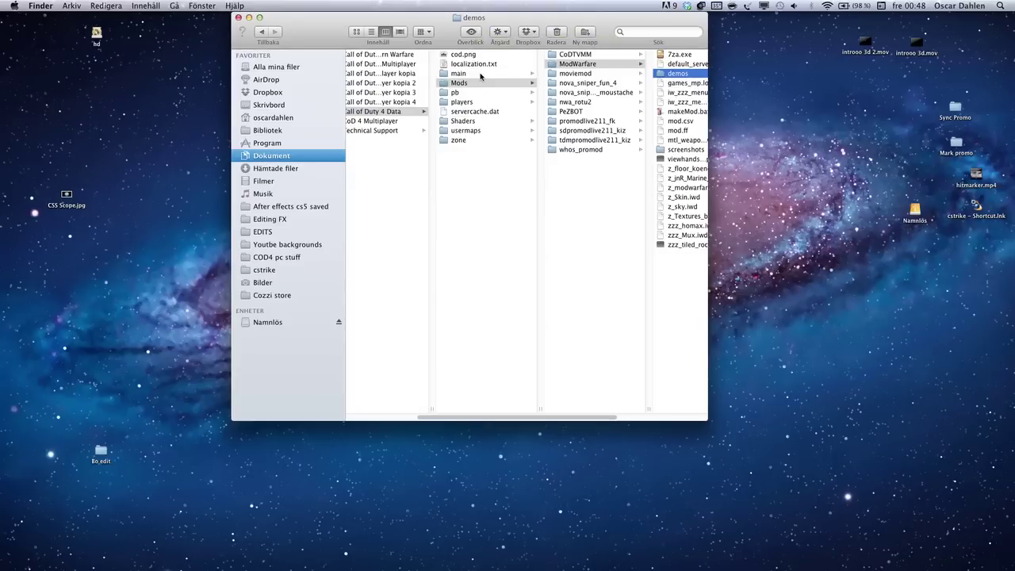
{"action": "left_click", "coordinate": [480, 74]}
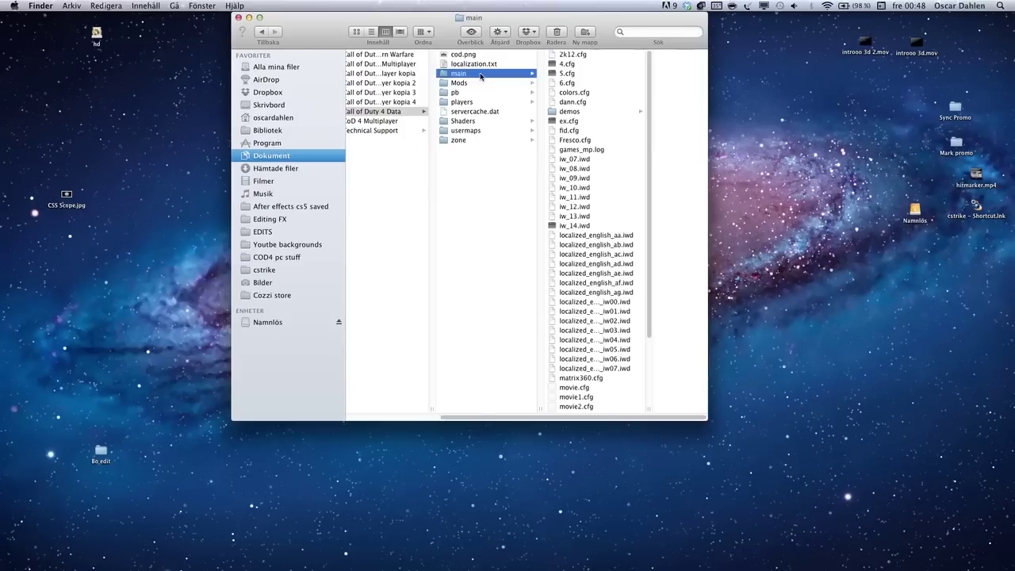
{"action": "scroll", "coordinate": [635, 234], "scroll_direction": "down", "scroll_amount": 2}
{"action": "scroll", "coordinate": [623, 245], "scroll_direction": "up", "scroll_amount": 2}
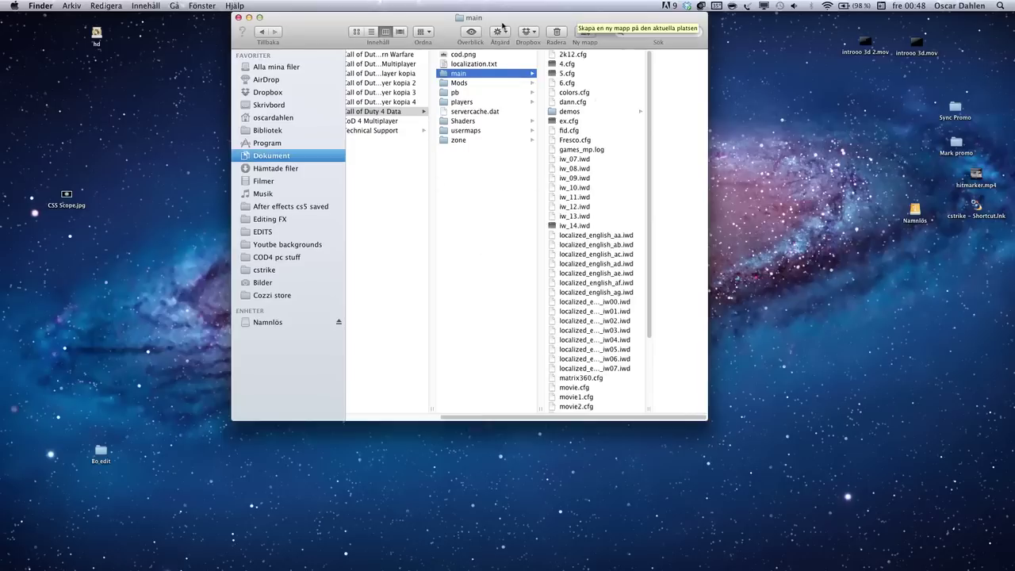
{"action": "scroll", "coordinate": [591, 294], "scroll_direction": "down", "scroll_amount": 5}
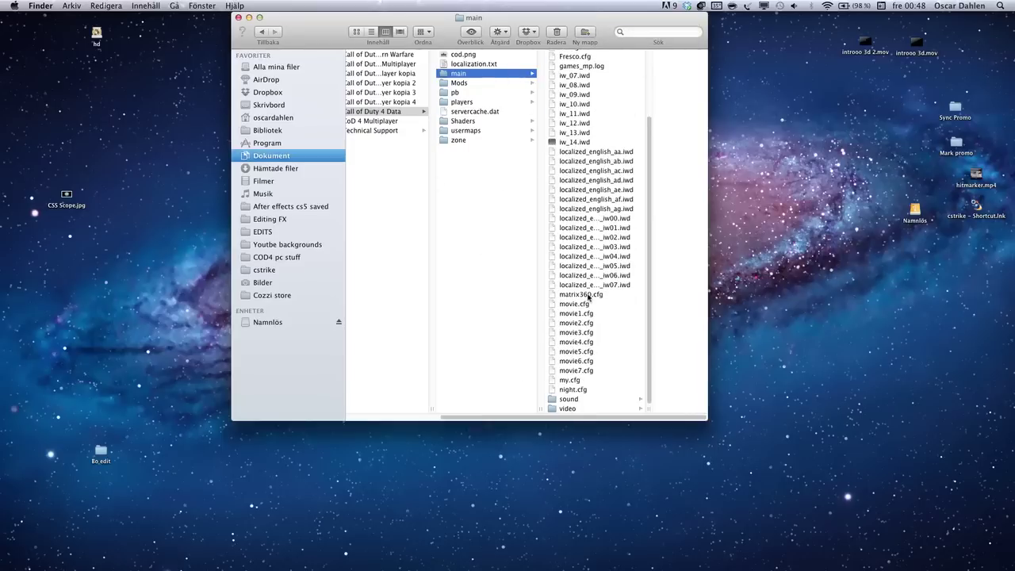
{"action": "scroll", "coordinate": [588, 238], "scroll_direction": "up", "scroll_amount": 5}
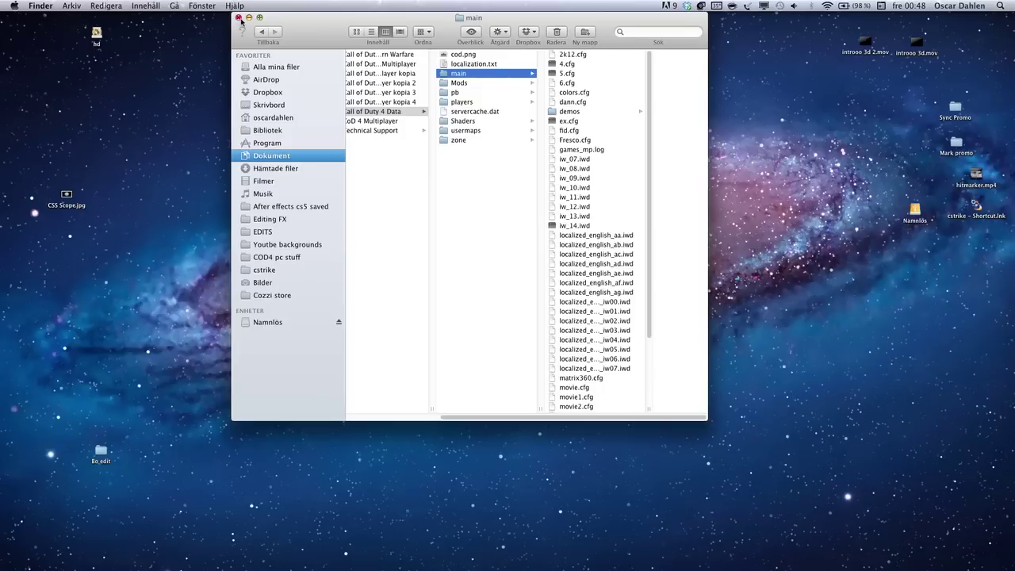
{"action": "left_click", "coordinate": [238, 17]}
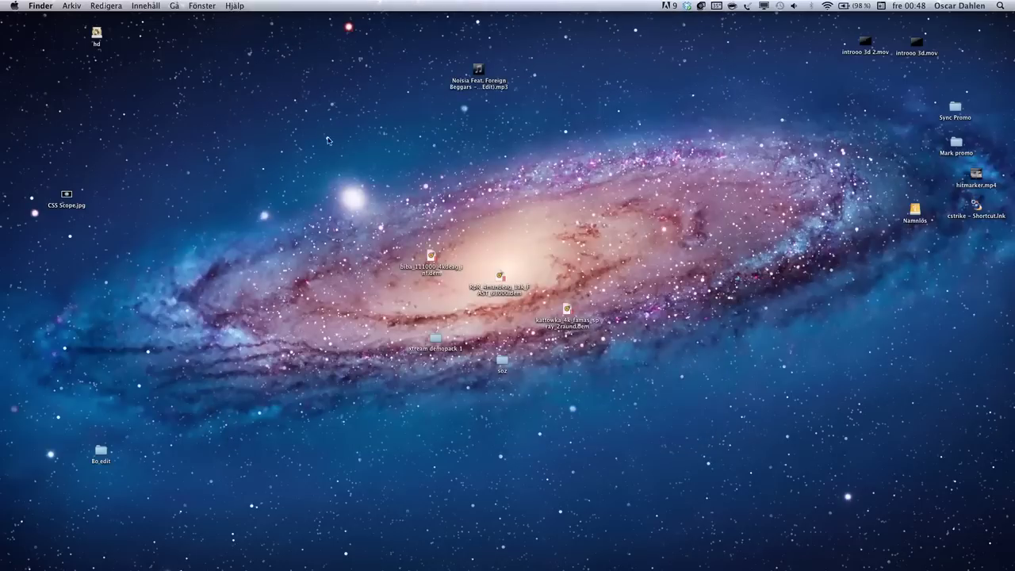
Launch Call of Duty 4 Multiplayer and choose the Record profile
{"action": "mouse_move", "coordinate": [508, 567]}
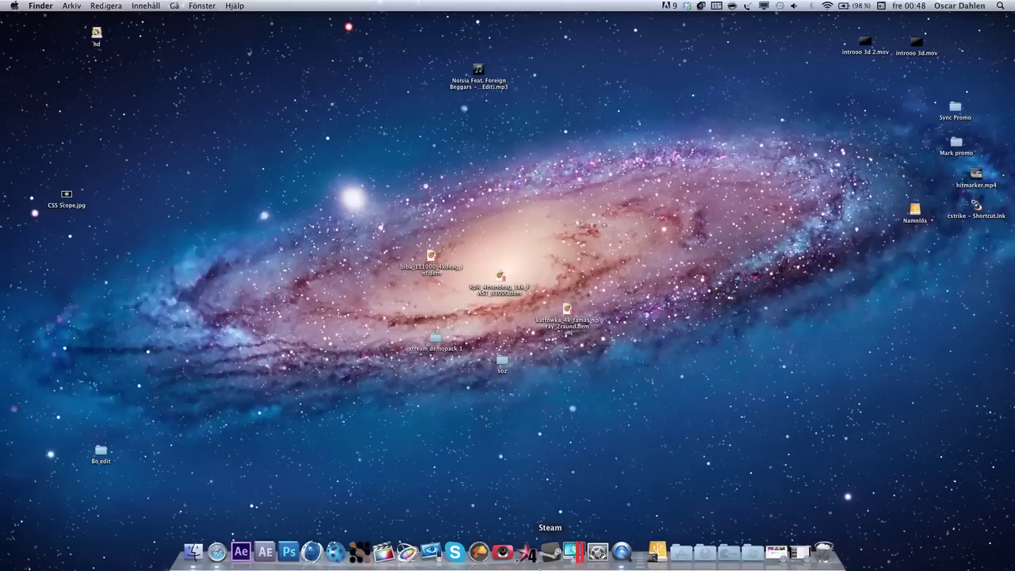
{"action": "left_click", "coordinate": [529, 555]}
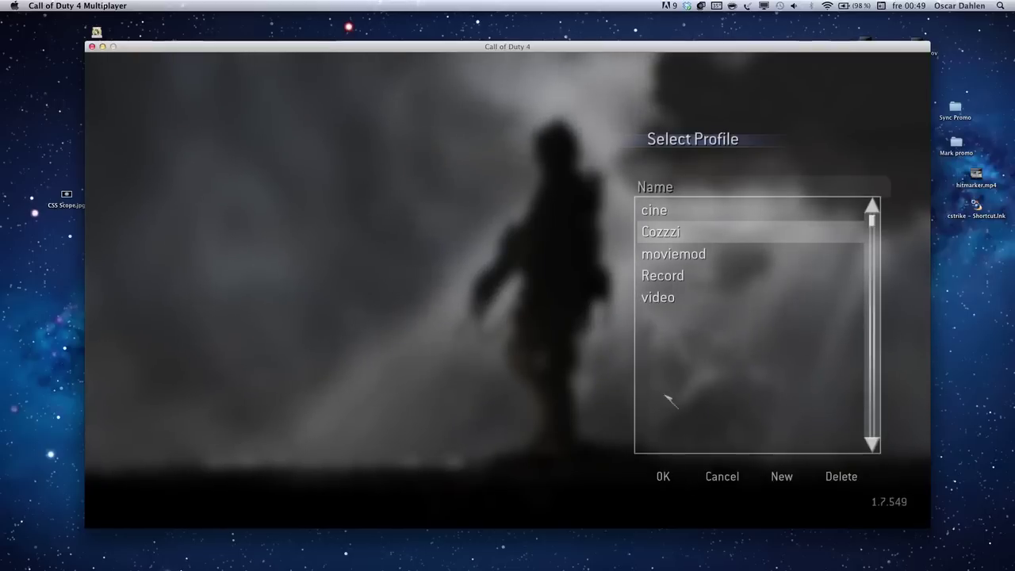
{"action": "left_click", "coordinate": [666, 278]}
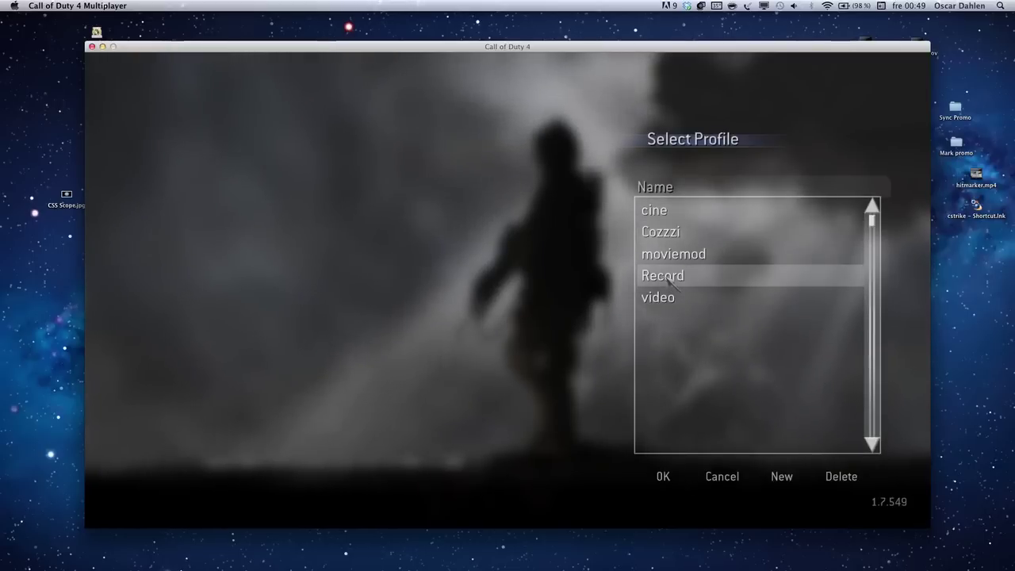
{"action": "left_click", "coordinate": [664, 477]}
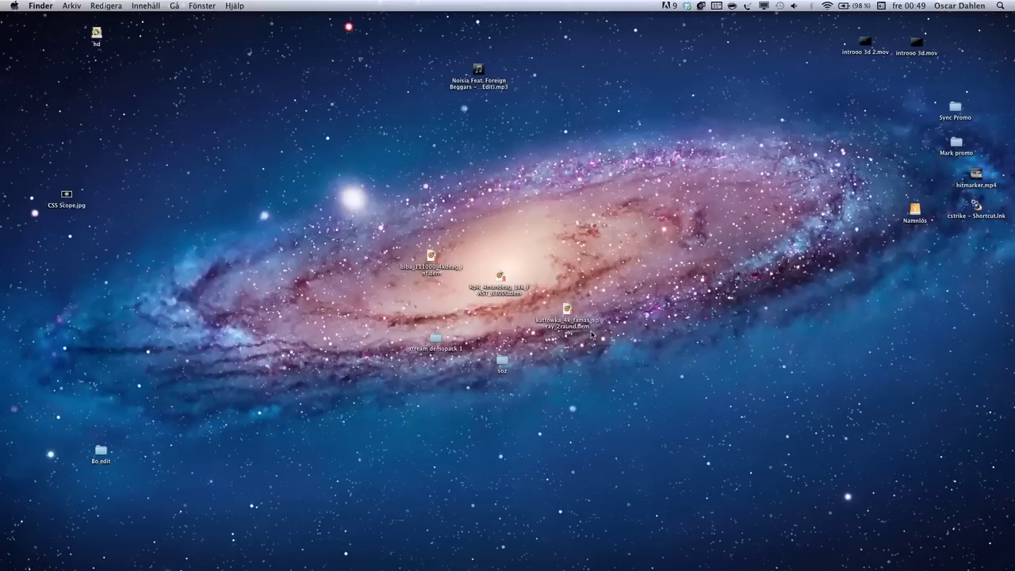
Relaunch Call of Duty 4 Multiplayer without safe mode, ignore the crash report and load the Record profile
{"action": "mouse_move", "coordinate": [587, 567]}
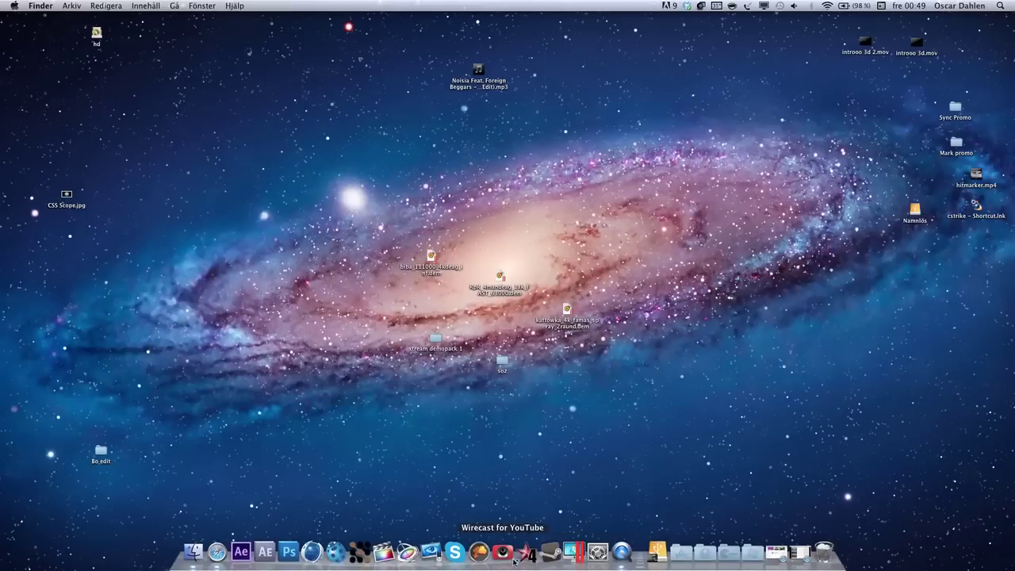
{"action": "left_click", "coordinate": [527, 558]}
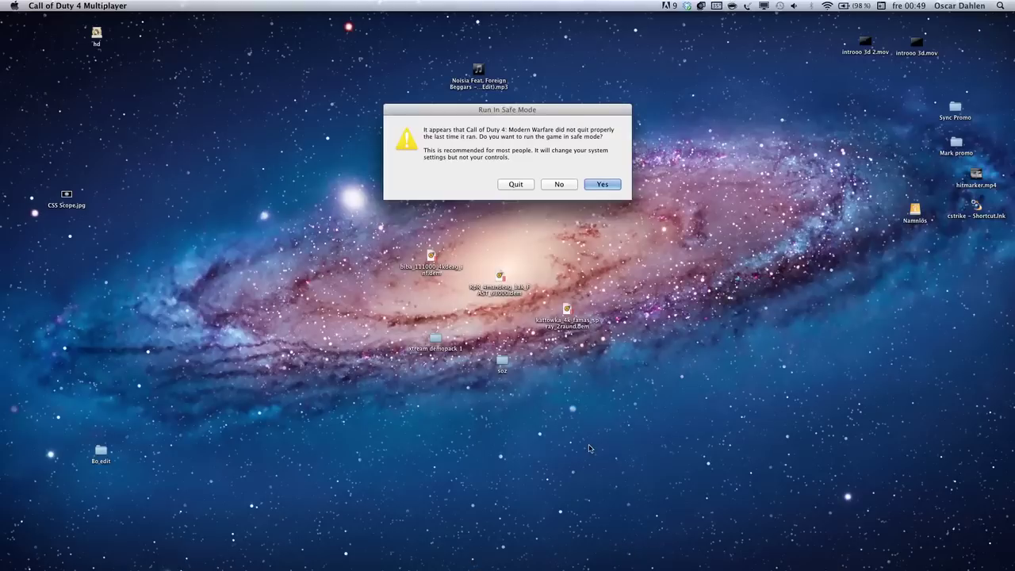
{"action": "left_click", "coordinate": [554, 188]}
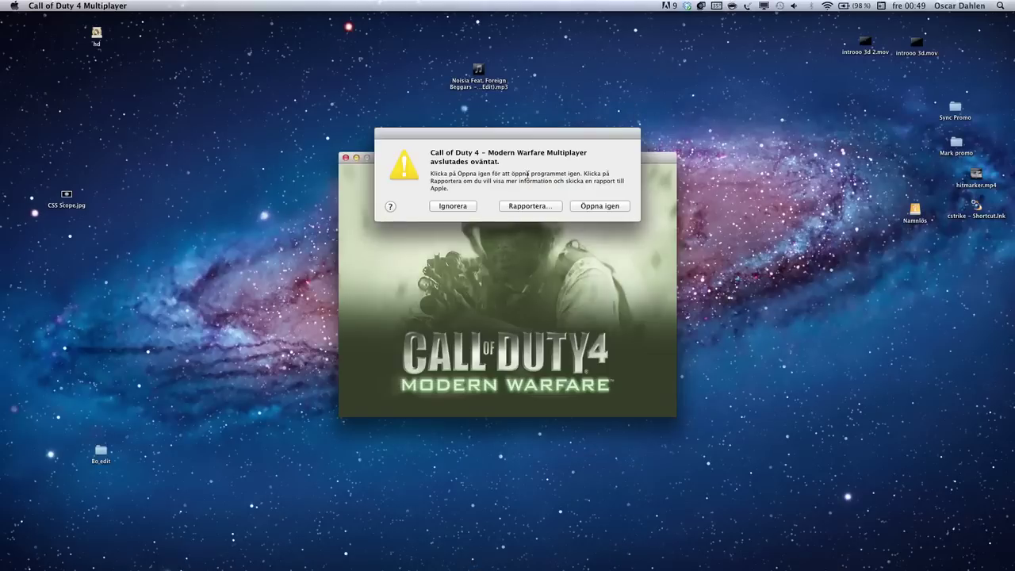
{"action": "left_click", "coordinate": [458, 204]}
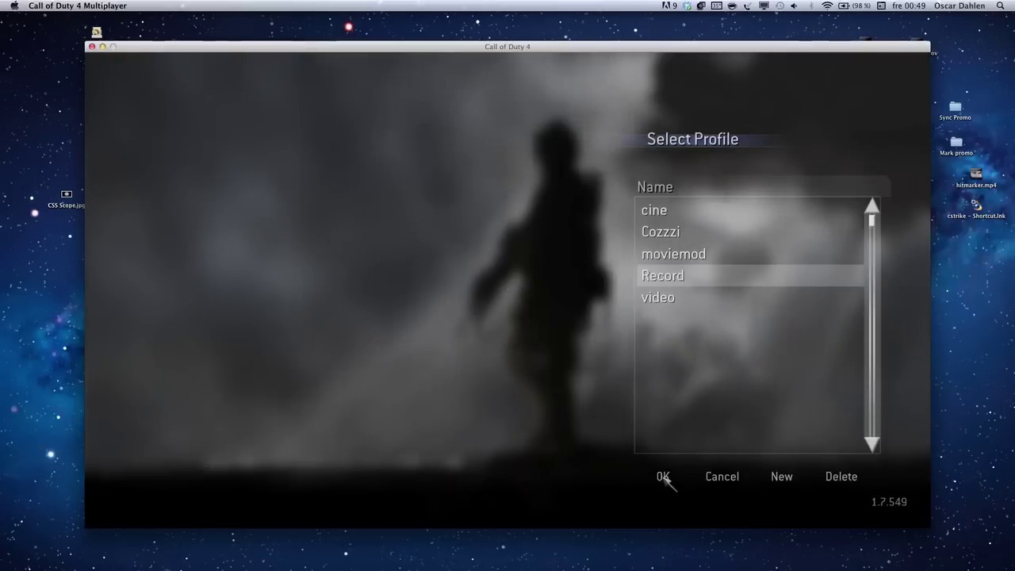
{"action": "left_click", "coordinate": [663, 477]}
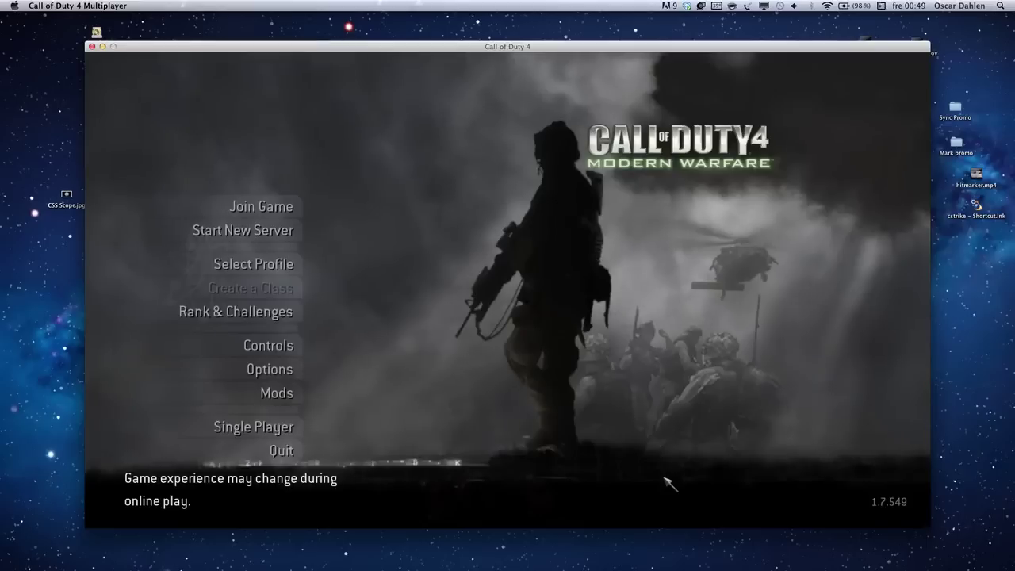
Review the game's graphics and texture settings, and return to the main menu
{"action": "left_click", "coordinate": [281, 370]}
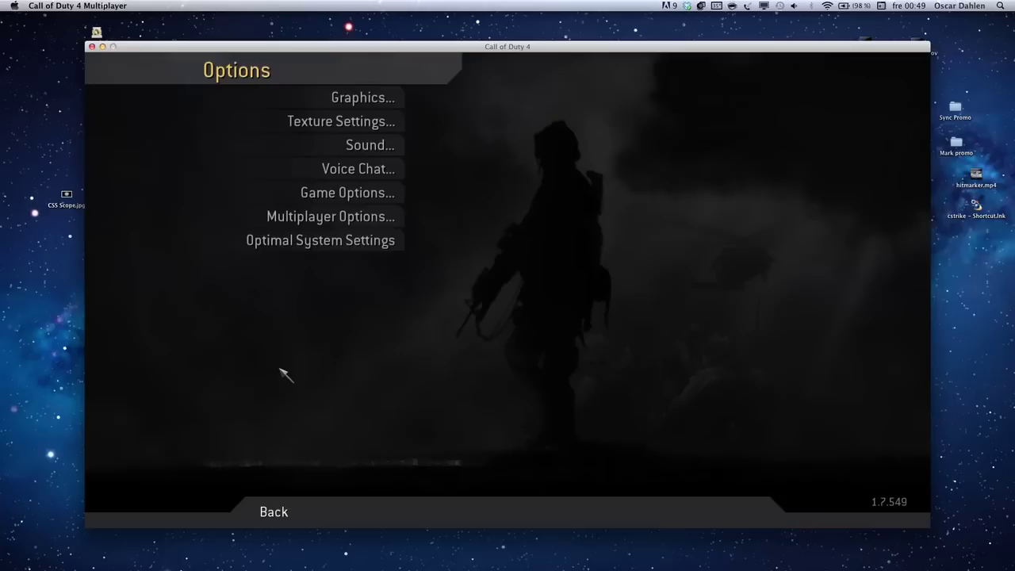
{"action": "left_click", "coordinate": [349, 102]}
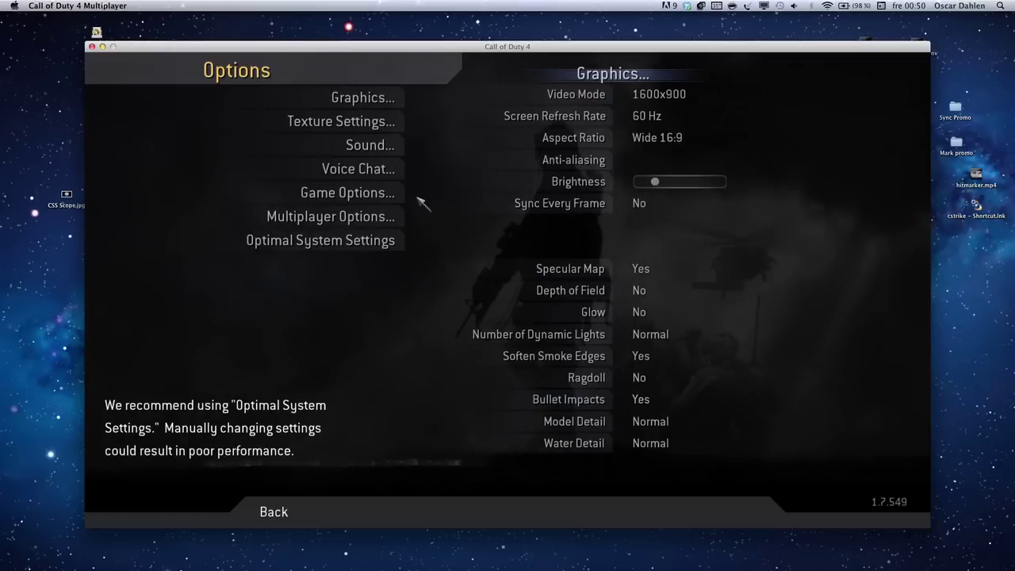
{"action": "left_click", "coordinate": [371, 120]}
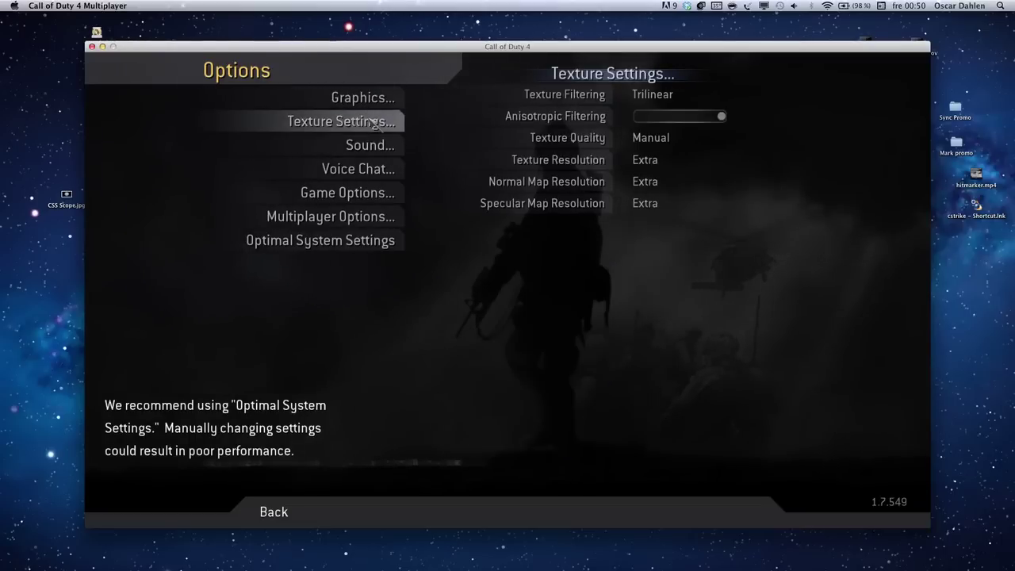
{"action": "left_click", "coordinate": [283, 514]}
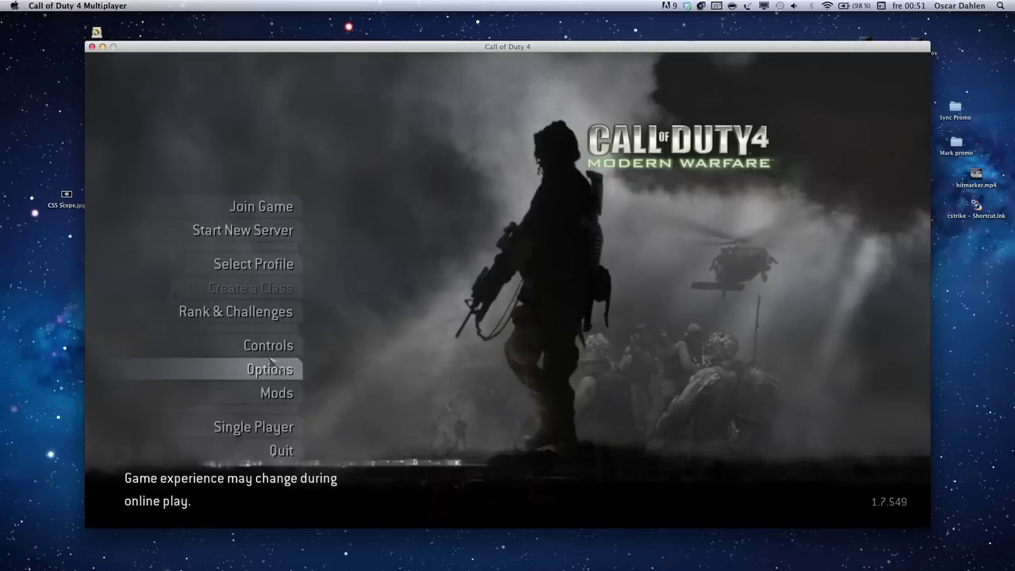
Launch the ModWarfare mod and move the game window higher on the desktop
{"action": "left_click", "coordinate": [277, 393]}
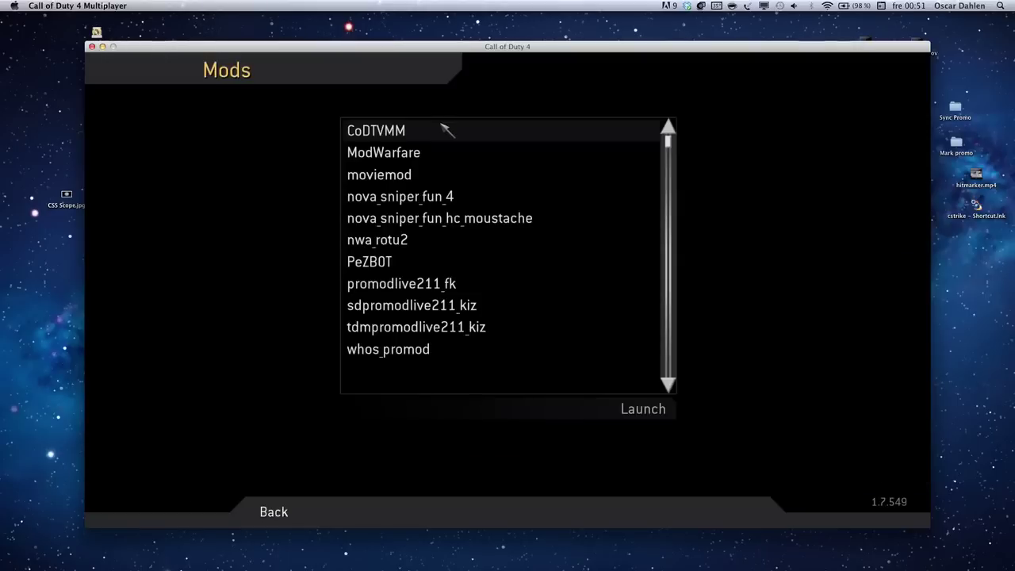
{"action": "left_click", "coordinate": [431, 152]}
{"action": "left_click", "coordinate": [641, 408]}
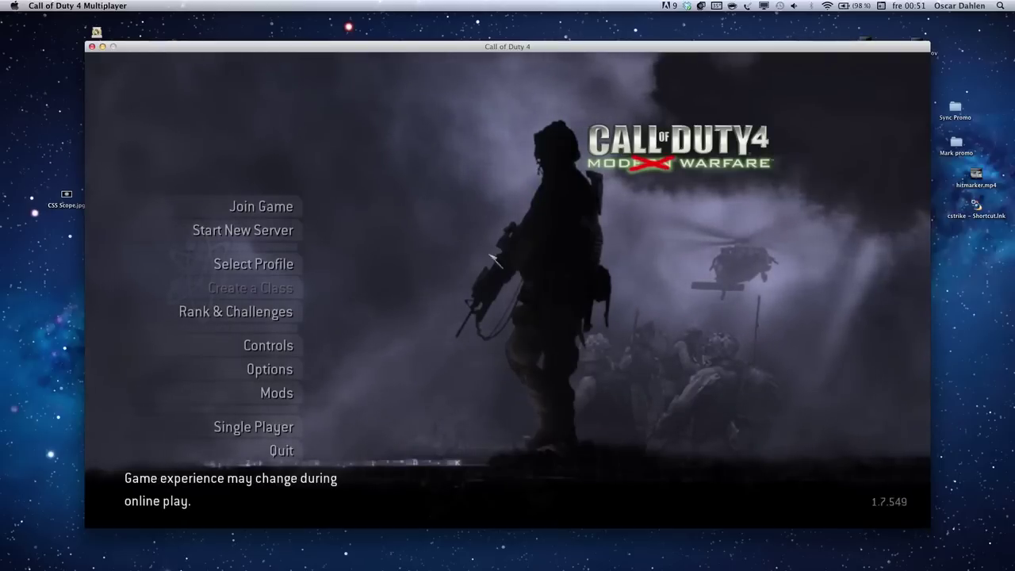
{"action": "left_click_drag", "start_coordinate": [409, 49], "coordinate": [445, 23]}
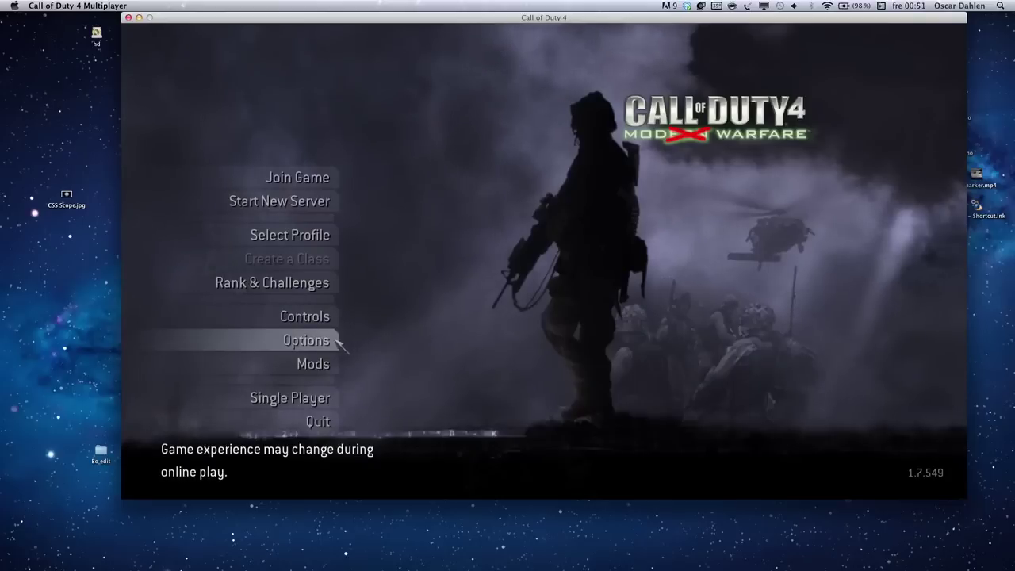
Check the Enable Console setting in the game options, and return to the main menu
{"action": "left_click", "coordinate": [333, 341]}
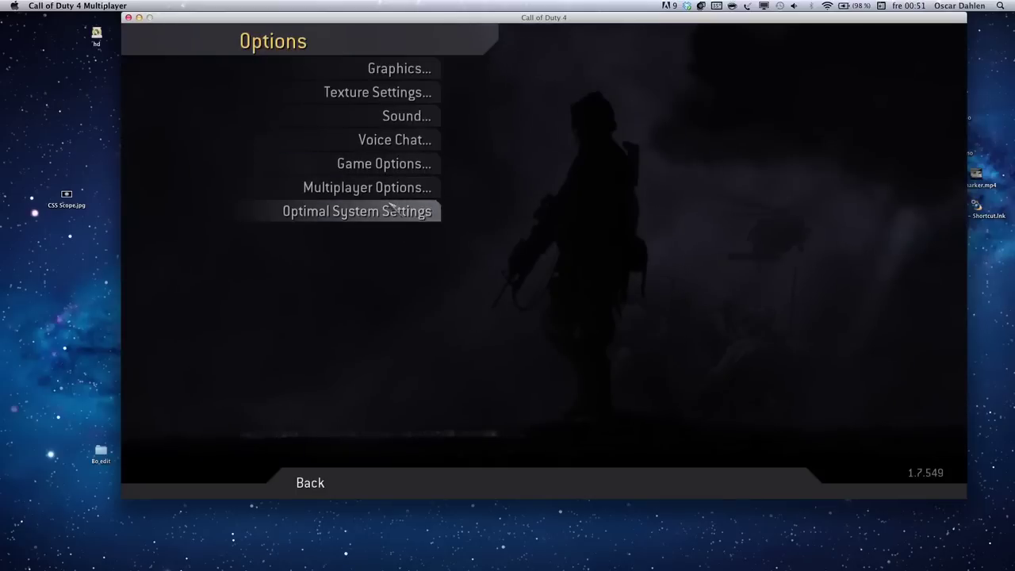
{"action": "left_click", "coordinate": [373, 187]}
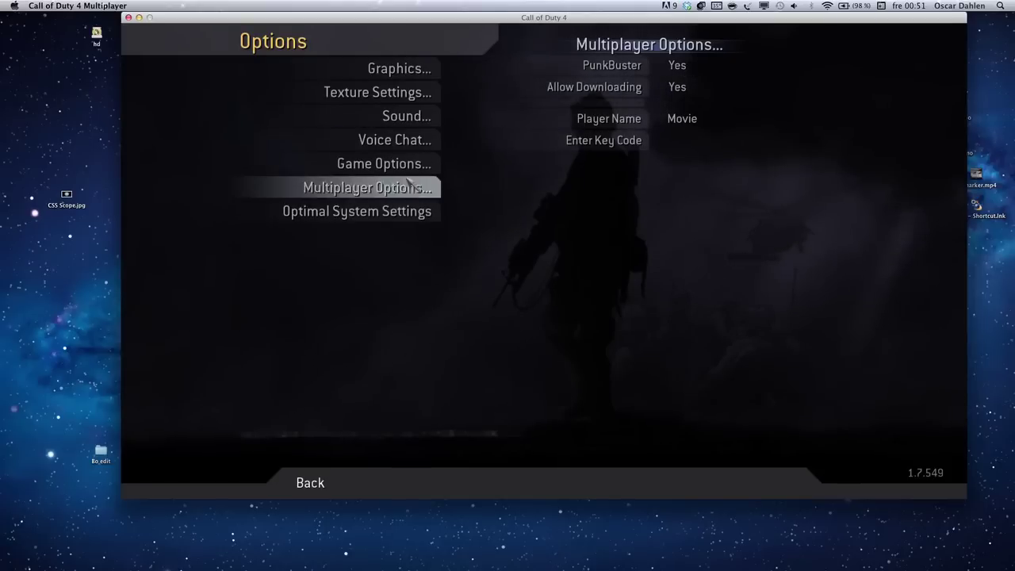
{"action": "left_click", "coordinate": [409, 168]}
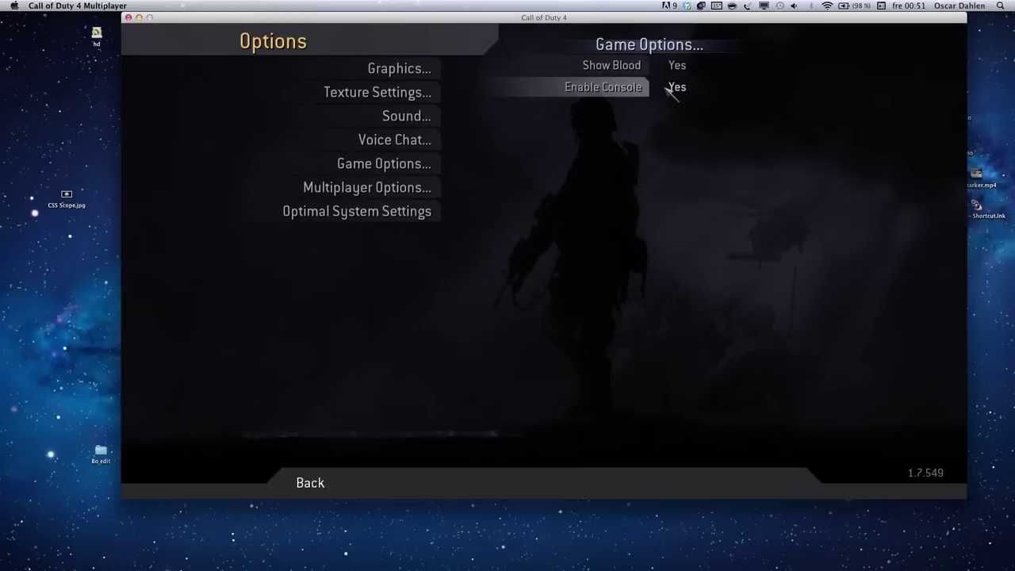
{"action": "left_click", "coordinate": [309, 484]}
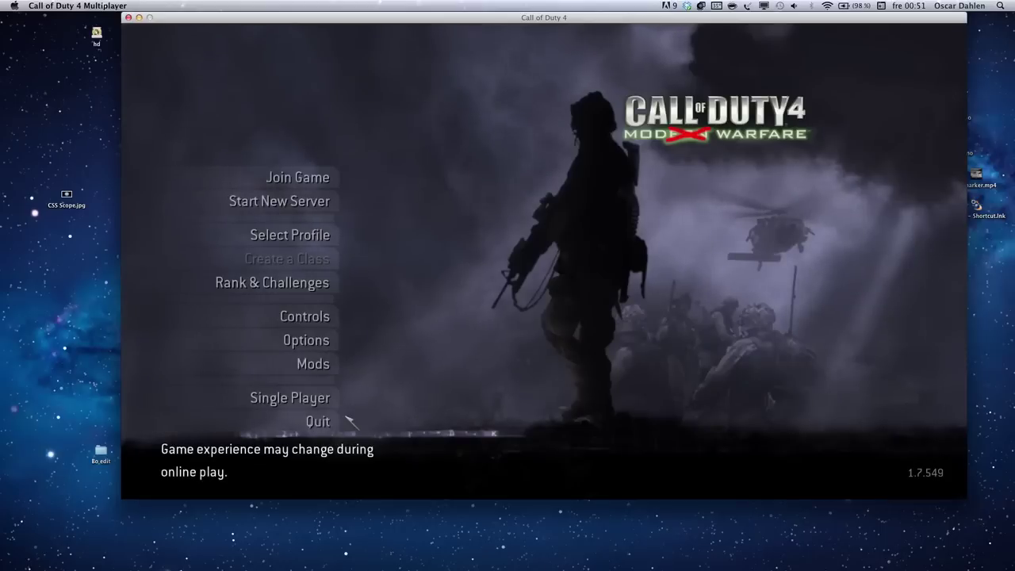
Load the Crash map with the console command /devmap mp_crash, and leave the game to return to the main menu
{"action": "key", "text": "grave"}
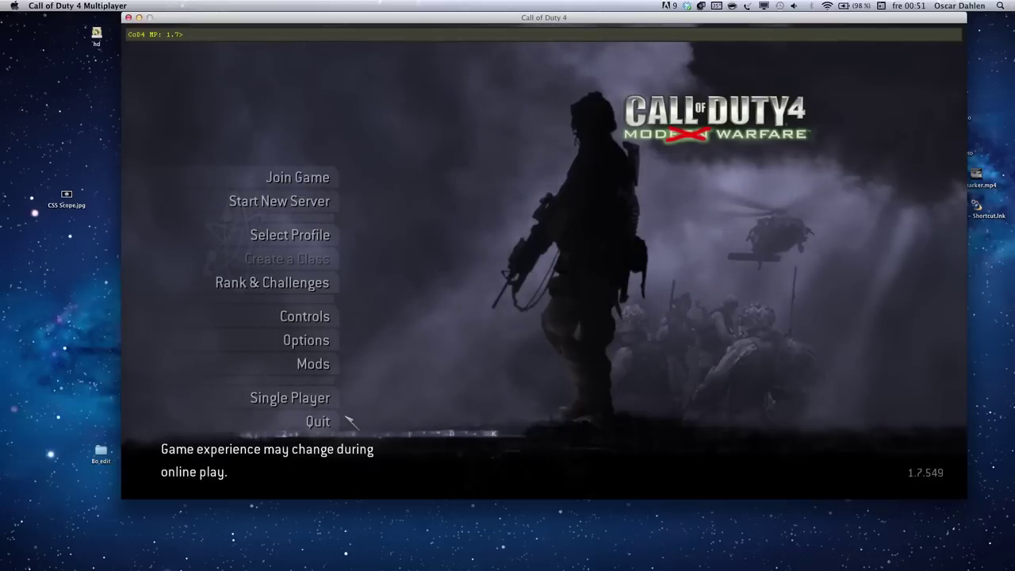
{"action": "type", "text": "/"}
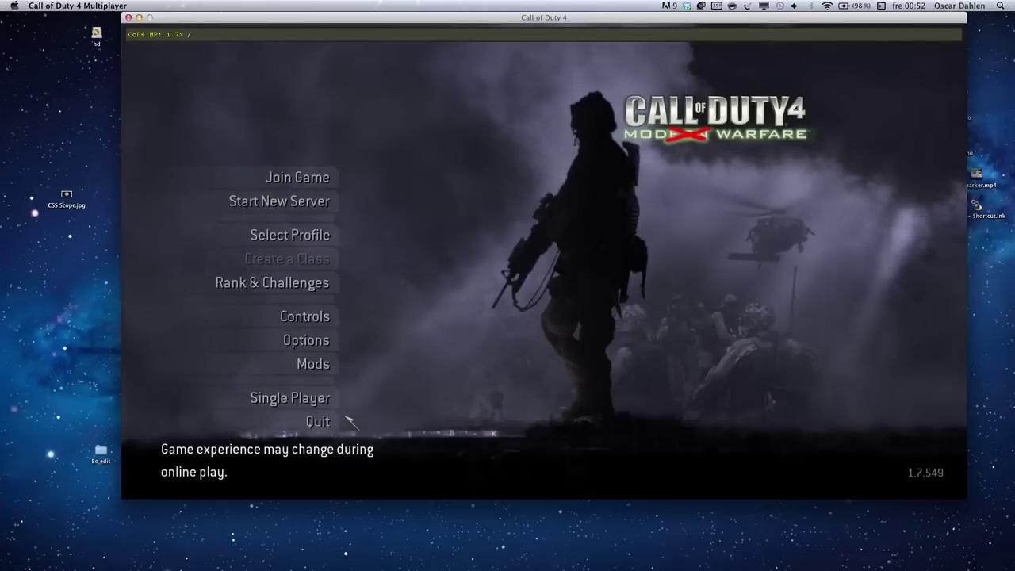
{"action": "type", "text": "devmap"}
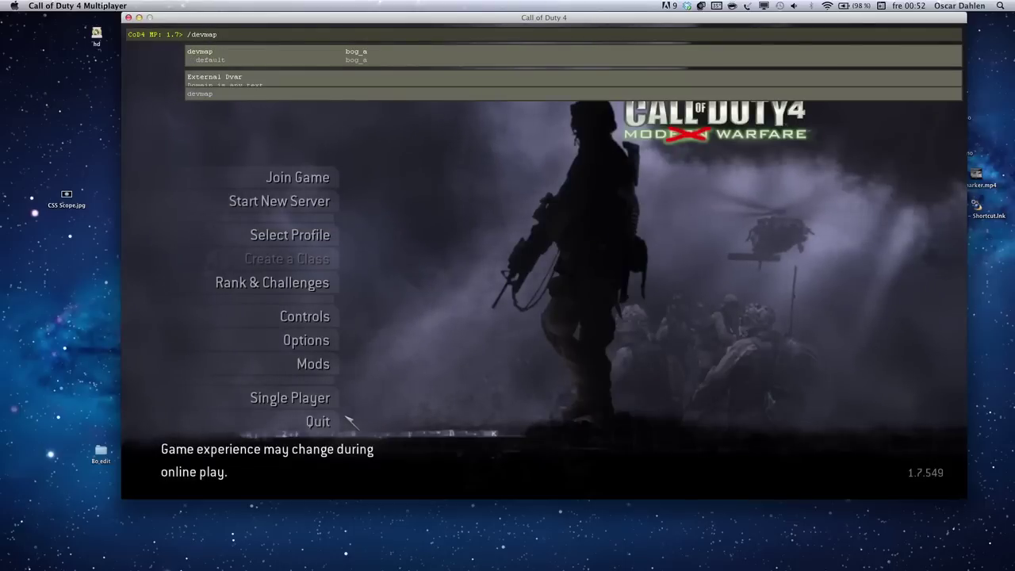
{"action": "type", "text": " mp_crash"}
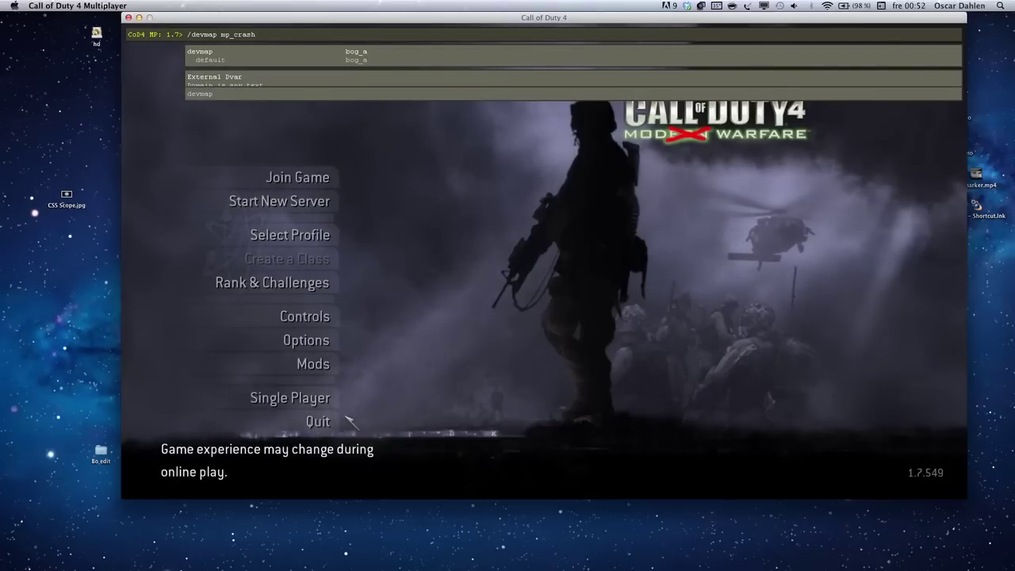
{"action": "key", "text": "Return"}
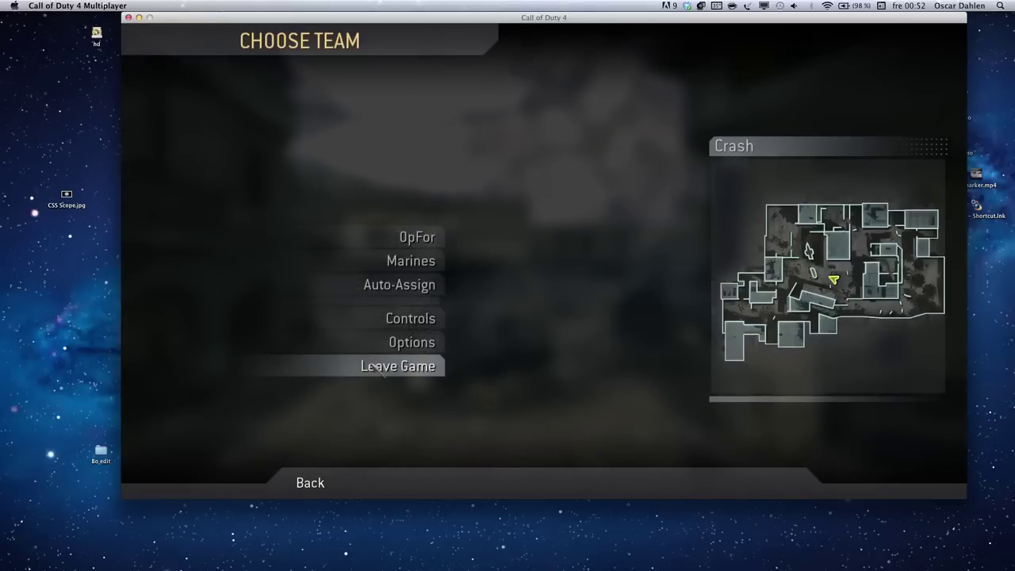
{"action": "left_click", "coordinate": [375, 368]}
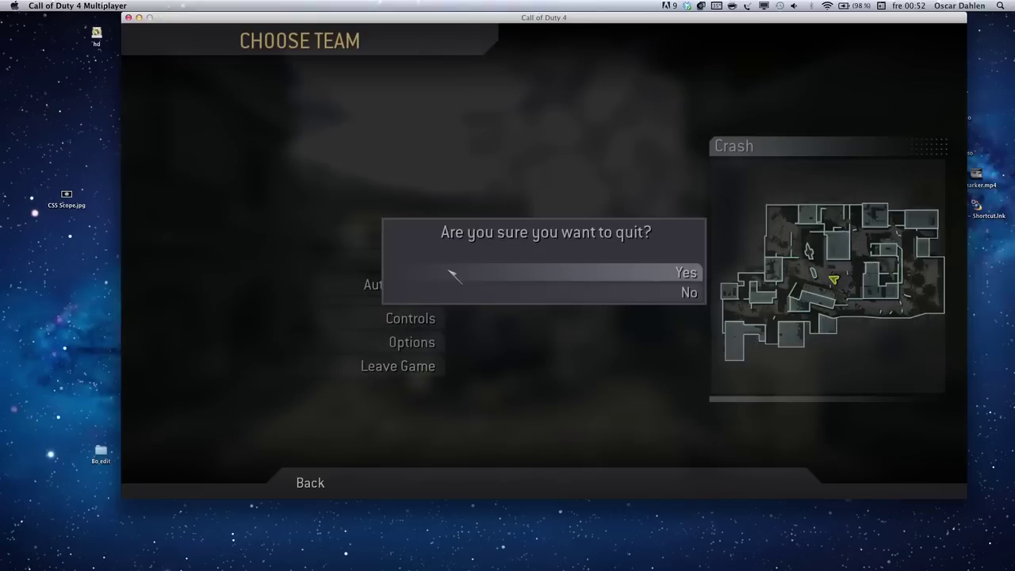
{"action": "left_click", "coordinate": [449, 270]}
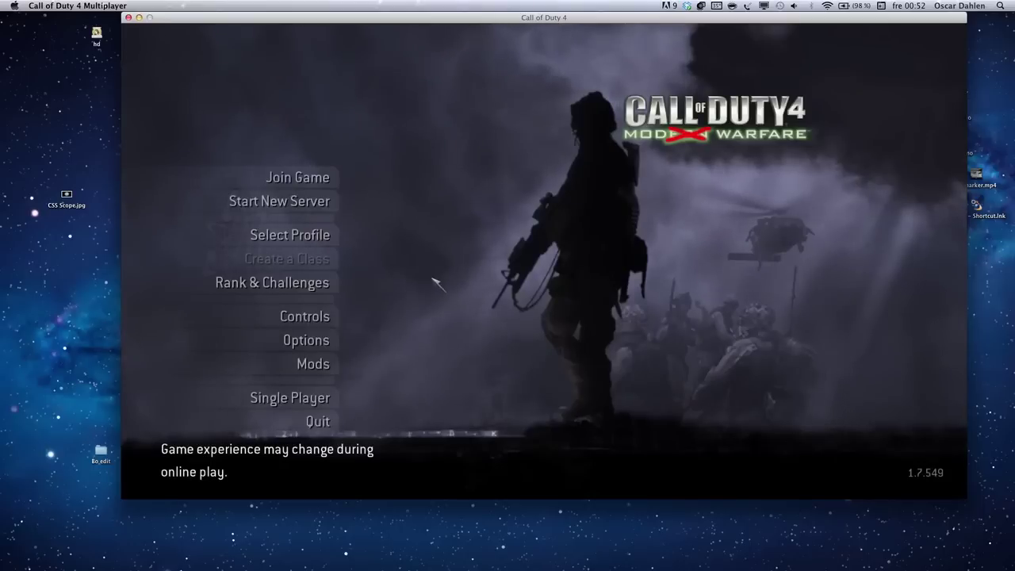
Play the recorded demo 3men with the console command /demo 3men
{"action": "key", "text": "grave"}
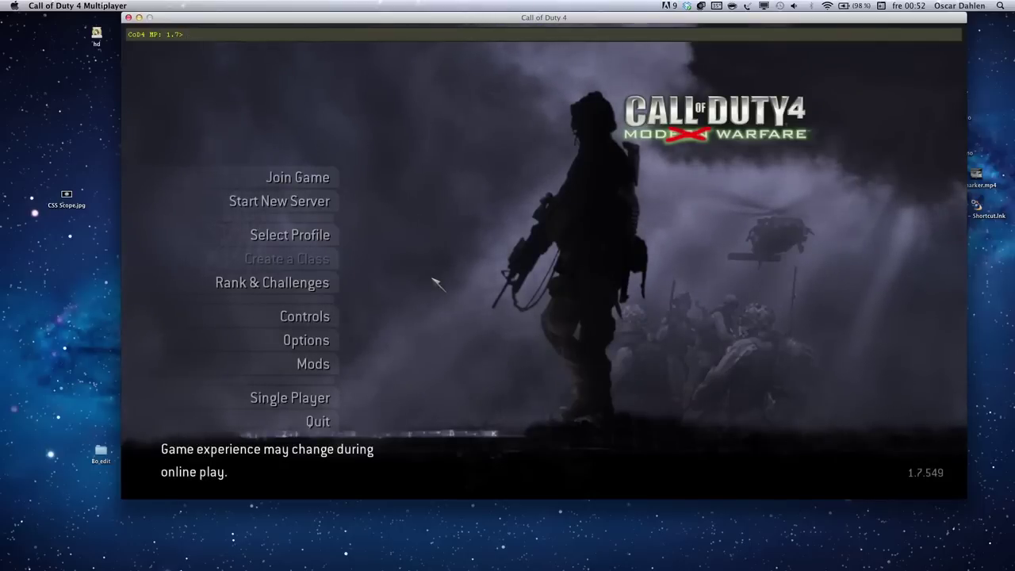
{"action": "type", "text": "s"}
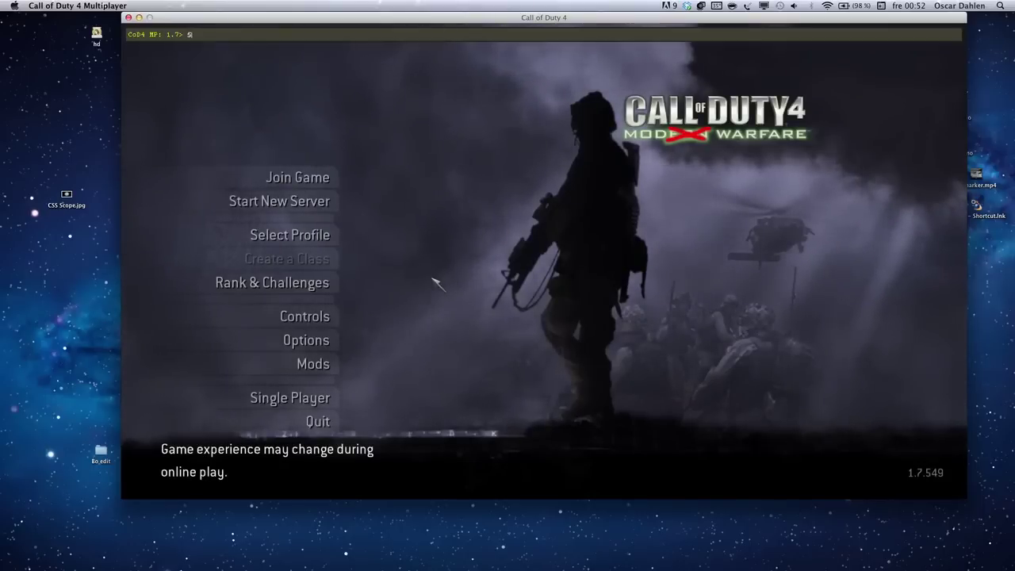
{"action": "key", "text": "BackSpace"}
{"action": "type", "text": "/demo"}
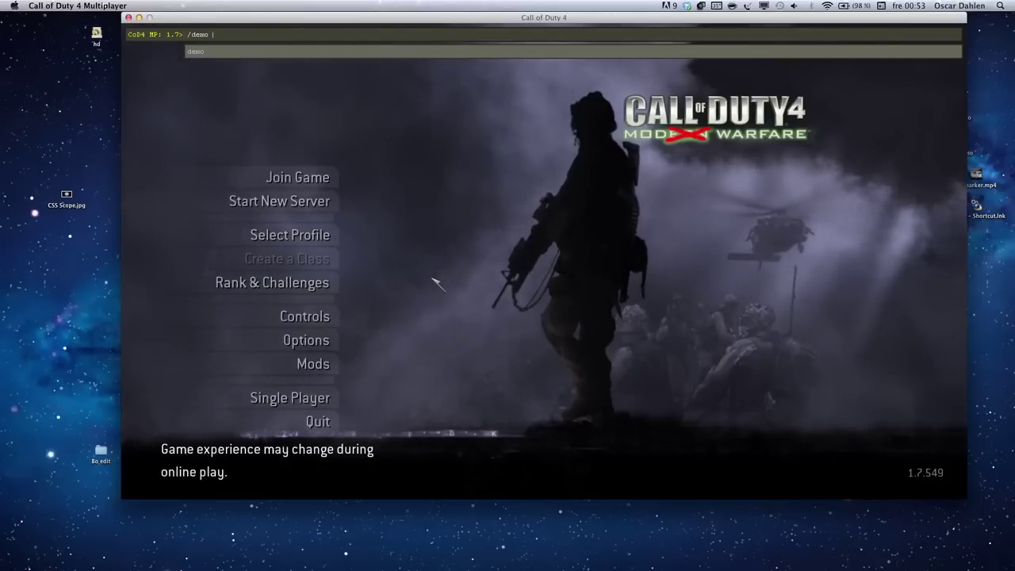
{"action": "type", "text": " 3man"}
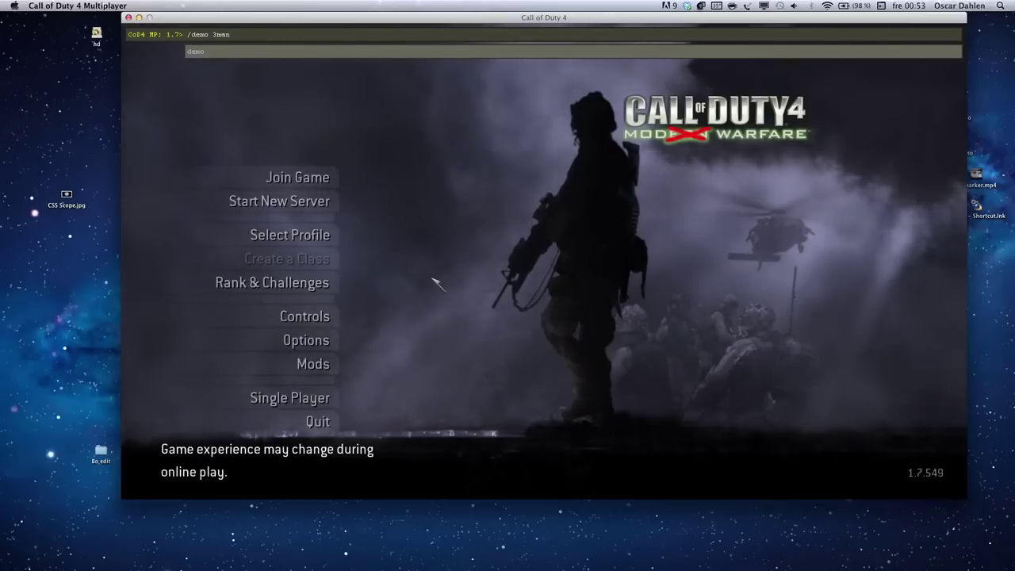
{"action": "key", "text": "BackSpace"}
{"action": "key", "text": "BackSpace"}
{"action": "key", "text": "BackSpace"}
{"action": "type", "text": "men"}
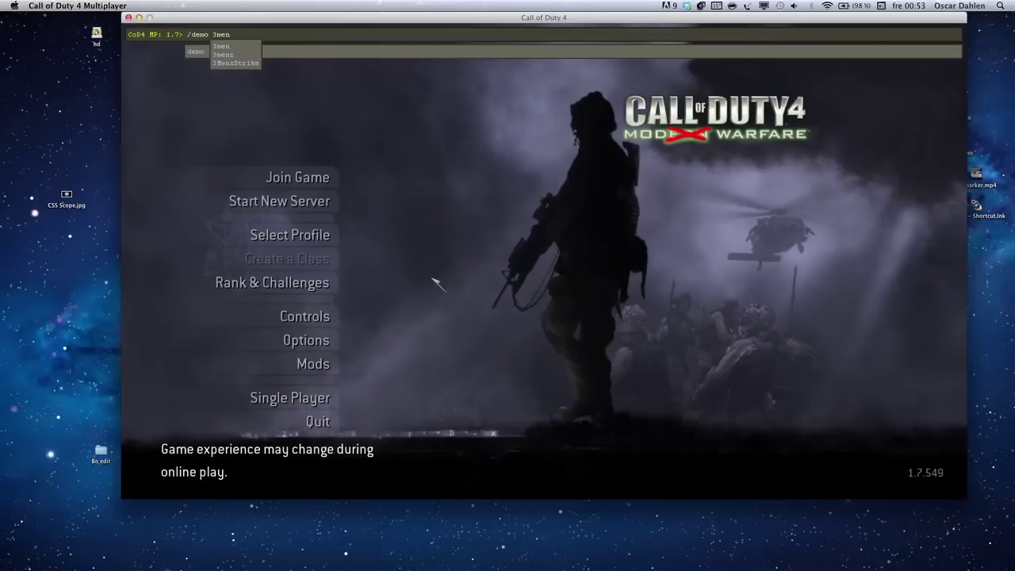
{"action": "key", "text": "Return"}
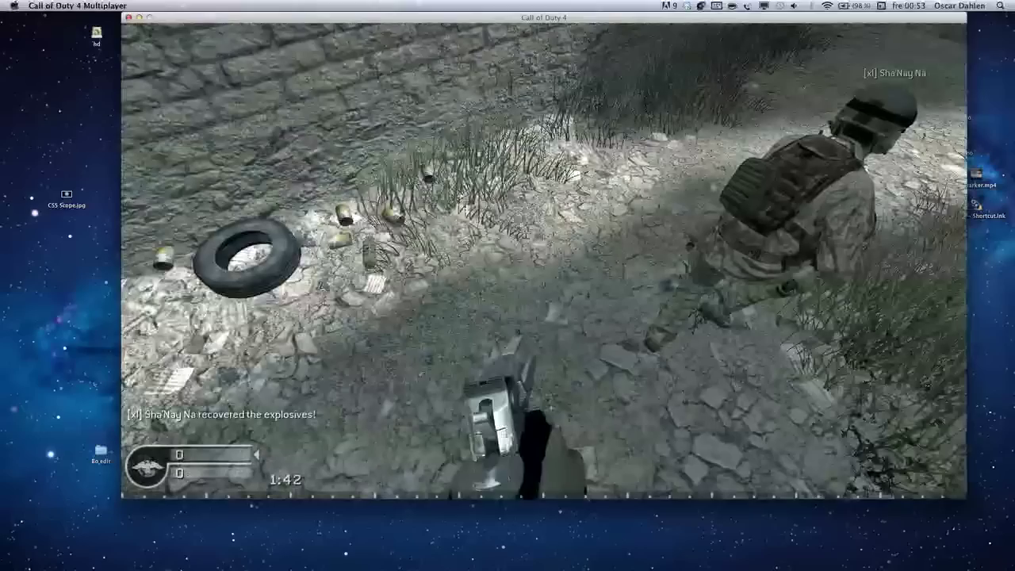
Start capturing frames from the playing demo by setting cl_avidemo to 500 in the console, and close the console
{"action": "key", "text": "grave"}
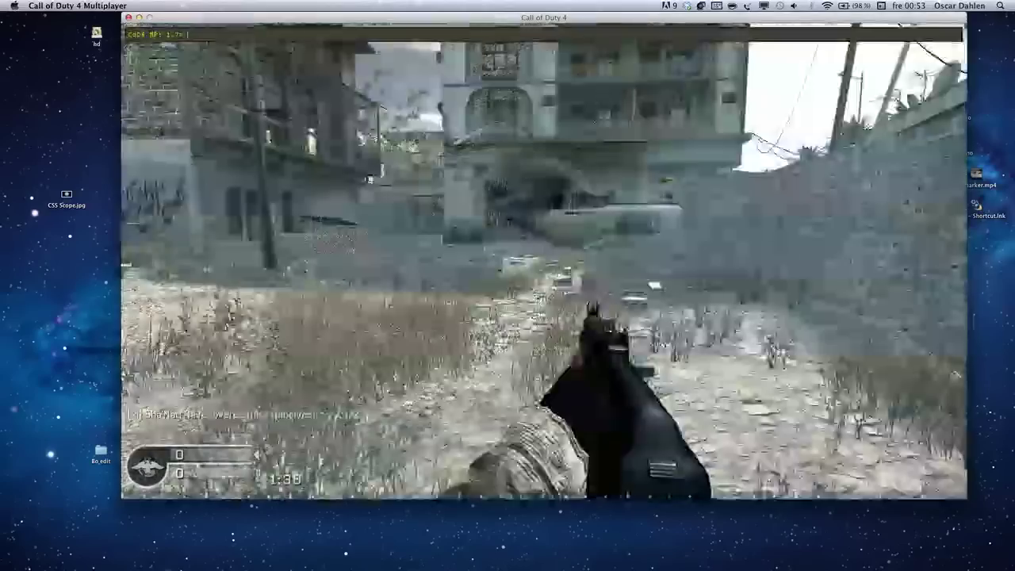
{"action": "type", "text": "/cl_"}
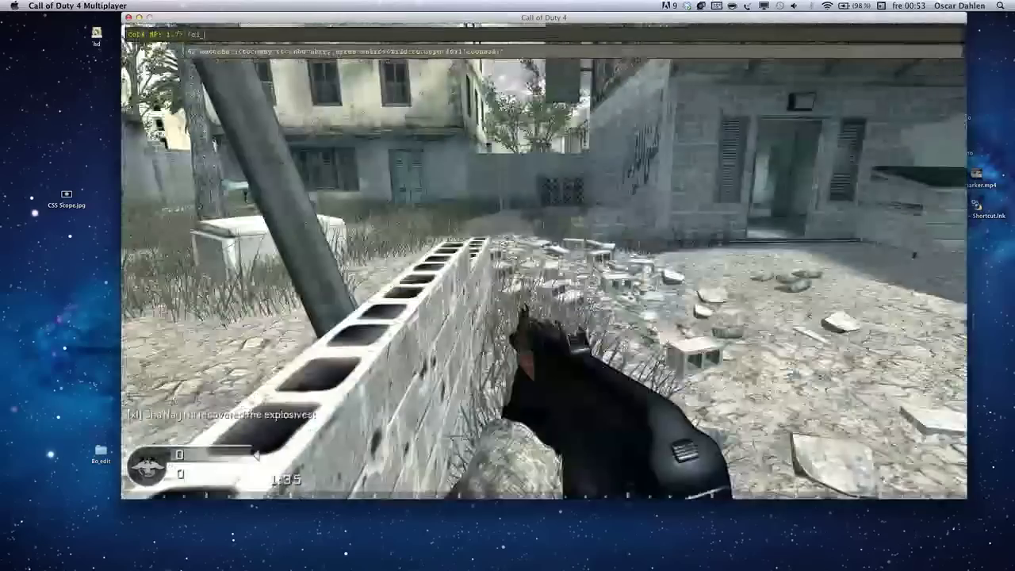
{"action": "type", "text": "avidemo 500"}
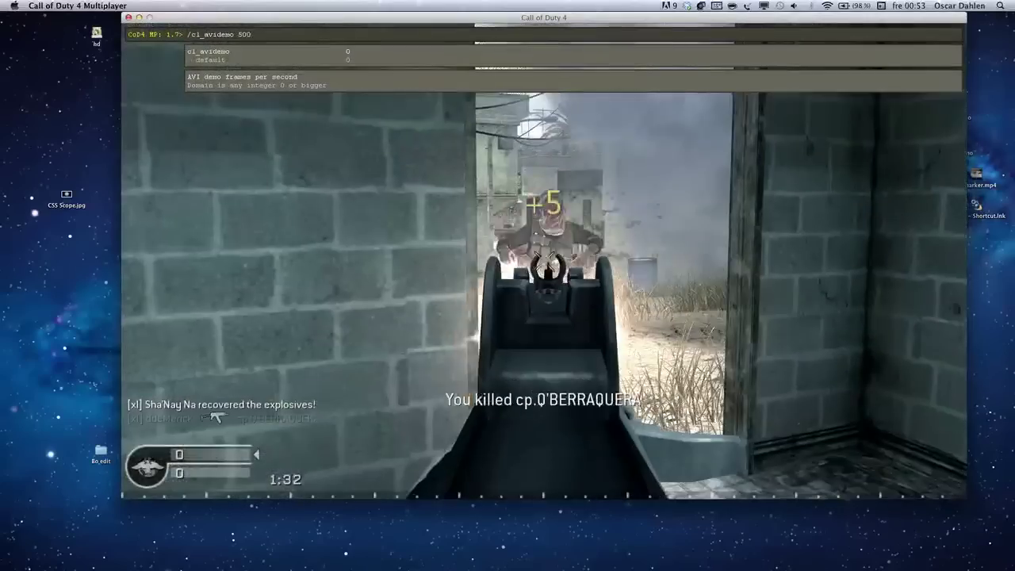
{"action": "key", "text": "Return"}
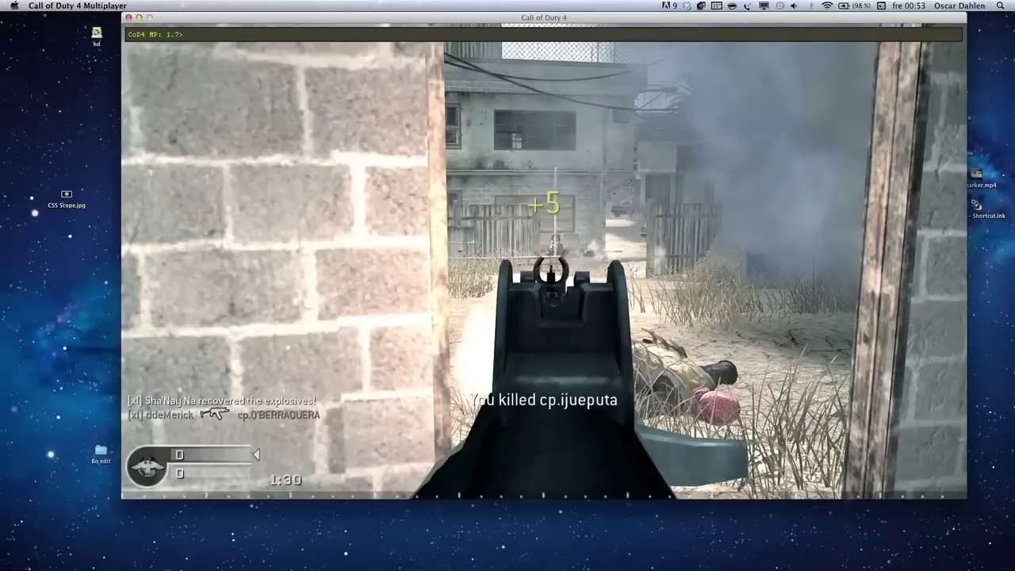
{"action": "key", "text": "grave"}
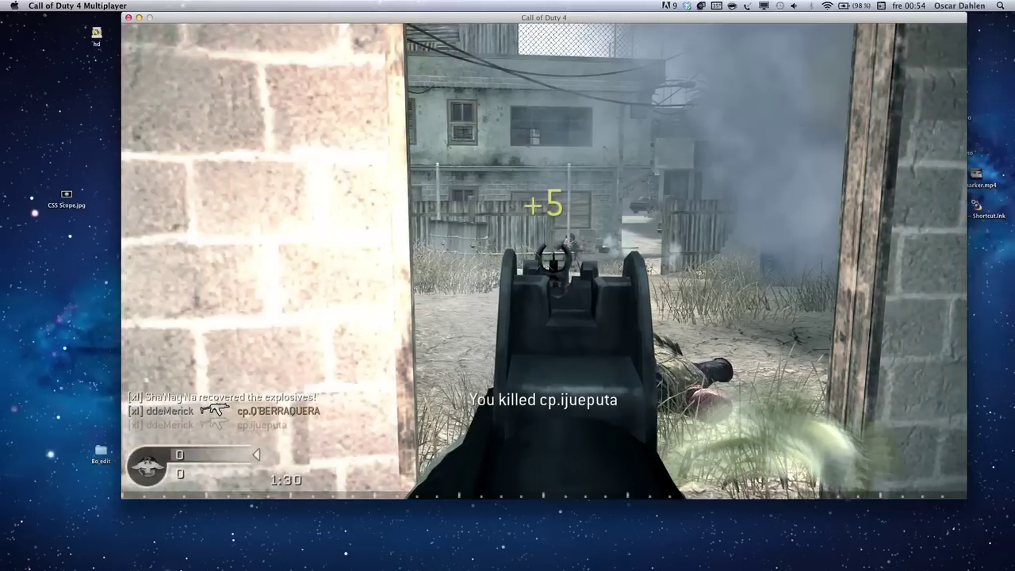
Apply the config file 5.cfg to the playing demo with the console command /exec 5.cfg, and close the console
{"action": "key", "text": "grave"}
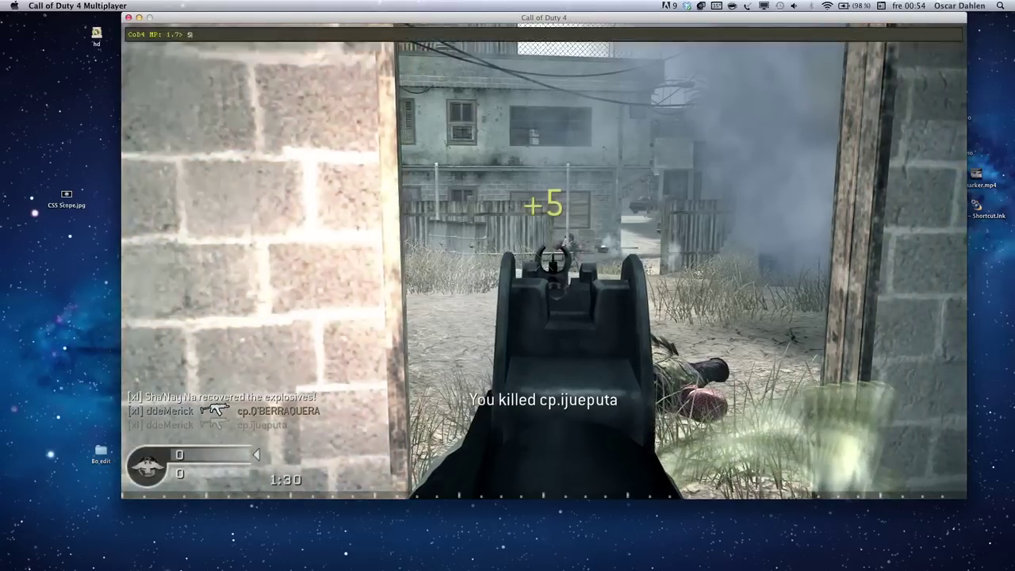
{"action": "key", "text": "BackSpace"}
{"action": "type", "text": "/"}
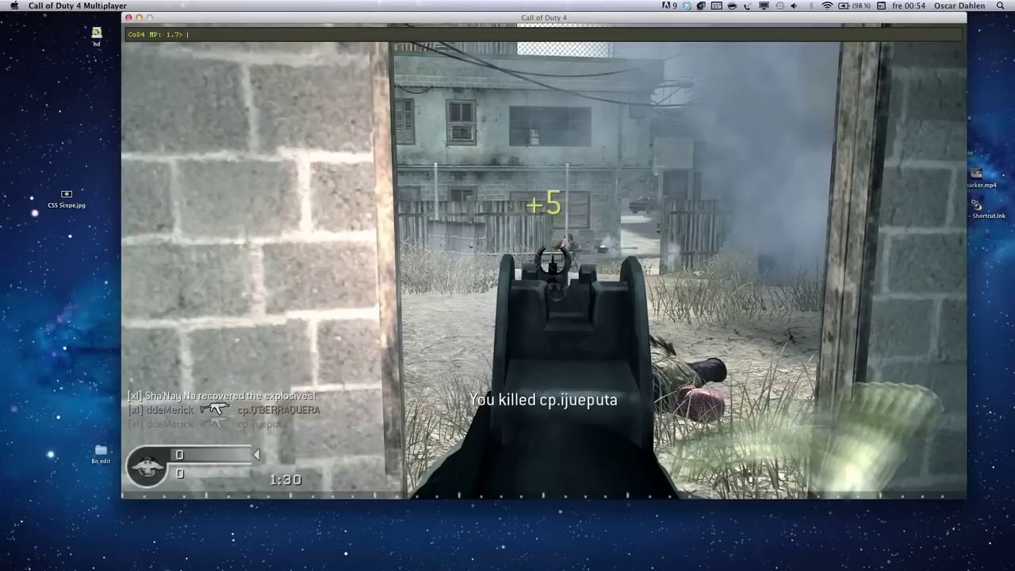
{"action": "type", "text": "exec"}
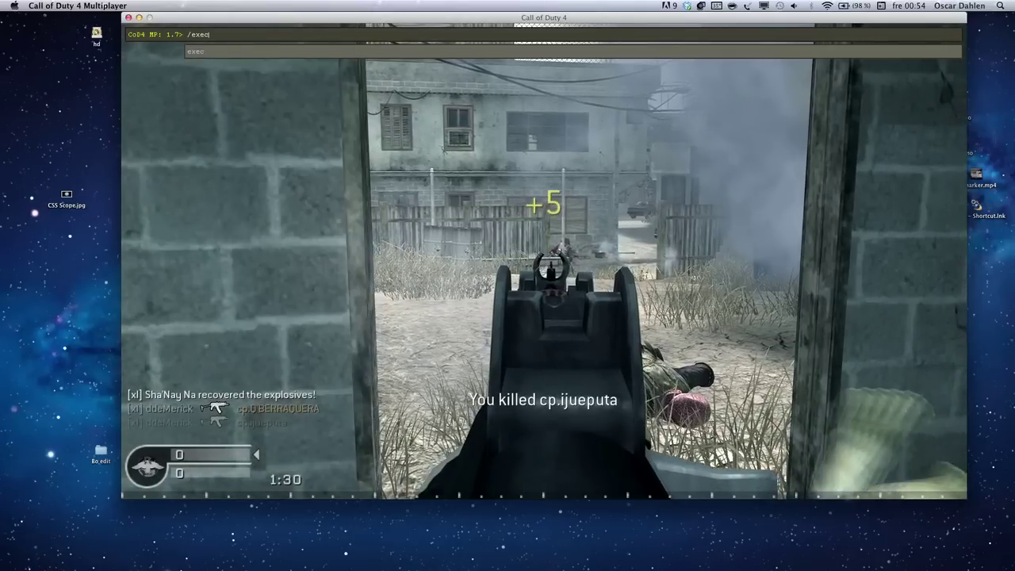
{"action": "type", "text": "S"}
{"action": "type", "text": ".c"}
{"action": "type", "text": "fg"}
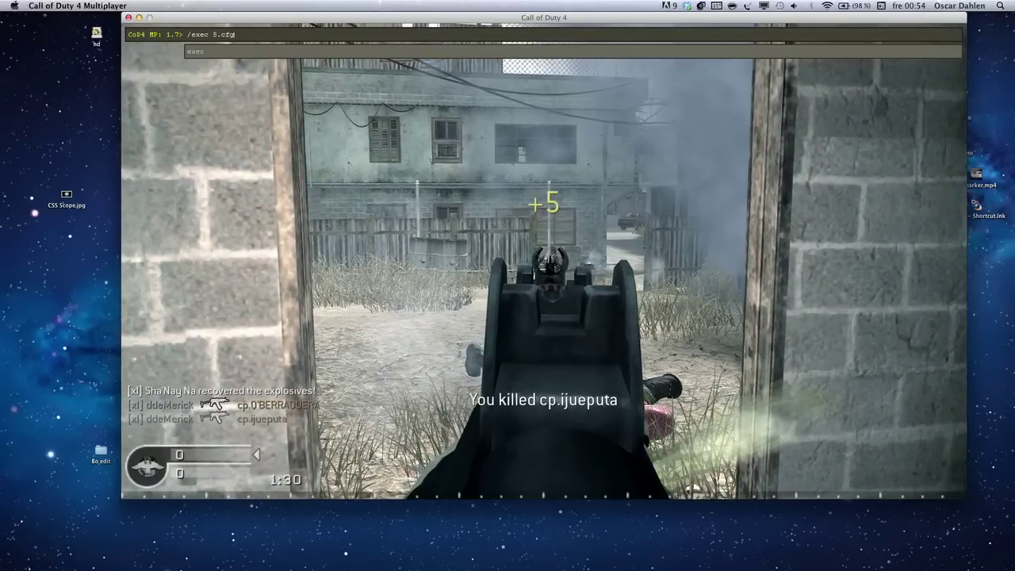
{"action": "key", "text": "Return"}
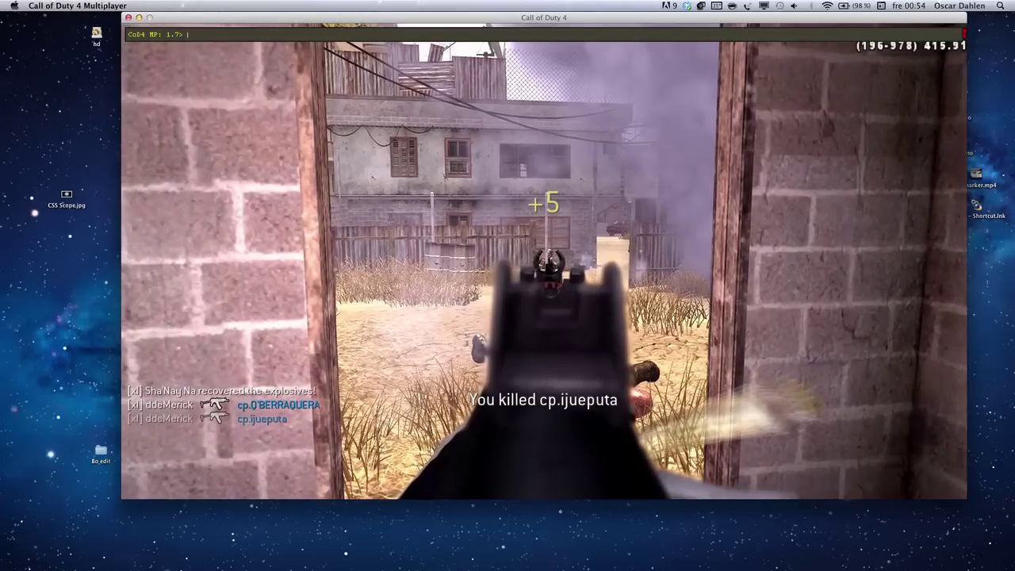
{"action": "key", "text": "grave"}
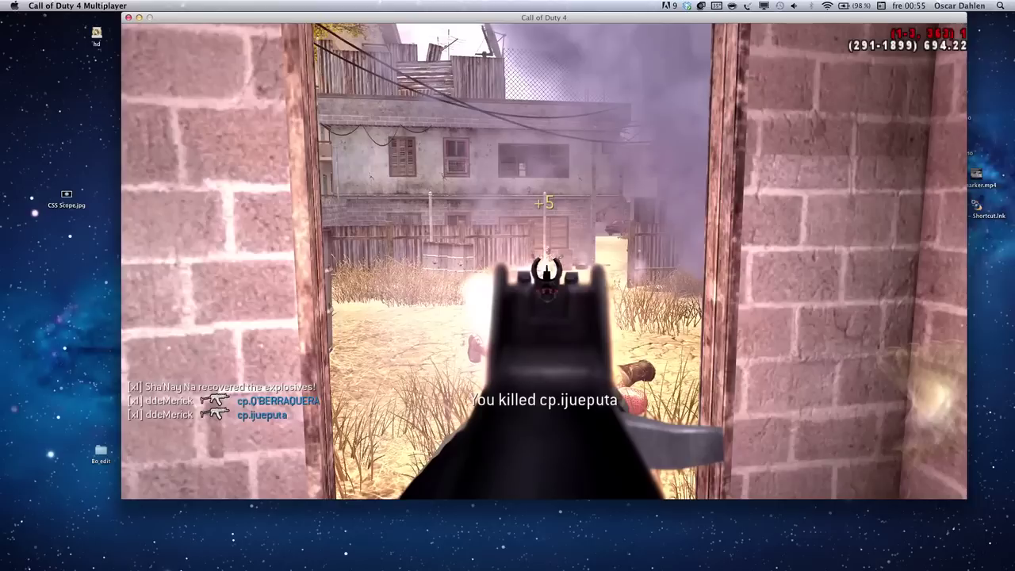
Stop the frame capture by setting cl_avidemo to 0 in the console, and quit the game from the main menu
{"action": "key", "text": "grave"}
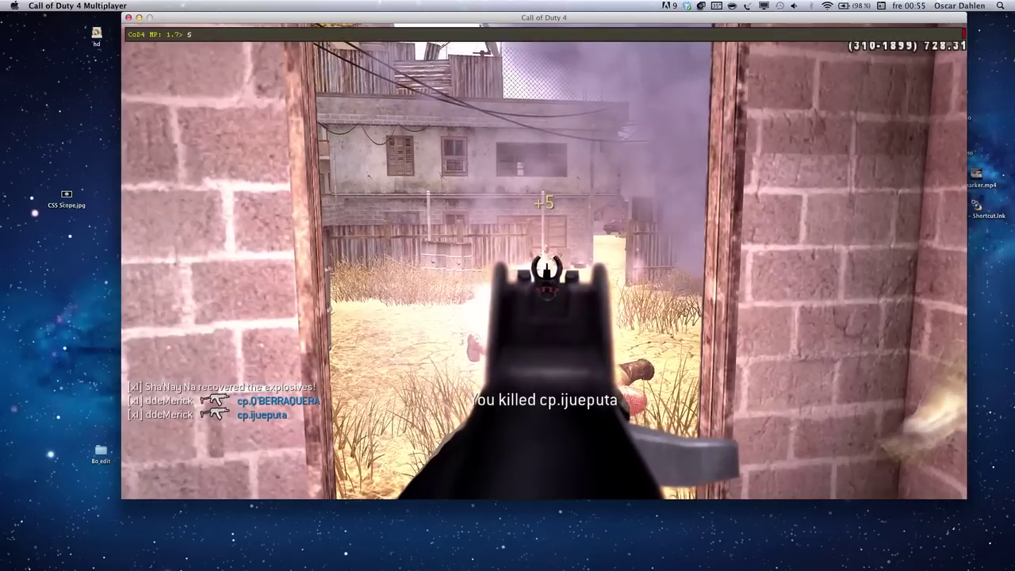
{"action": "type", "text": "/"}
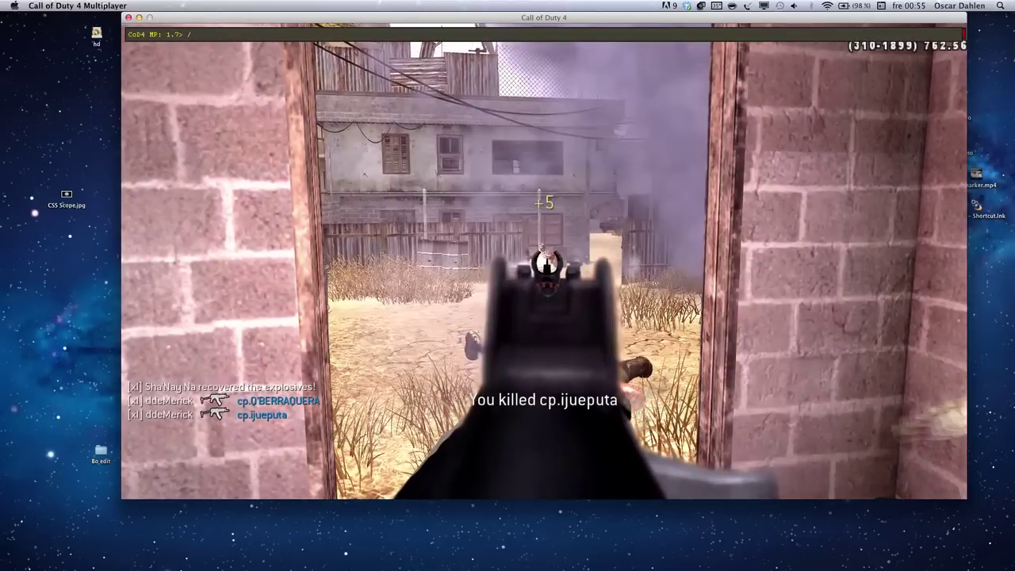
{"action": "type", "text": "cl"}
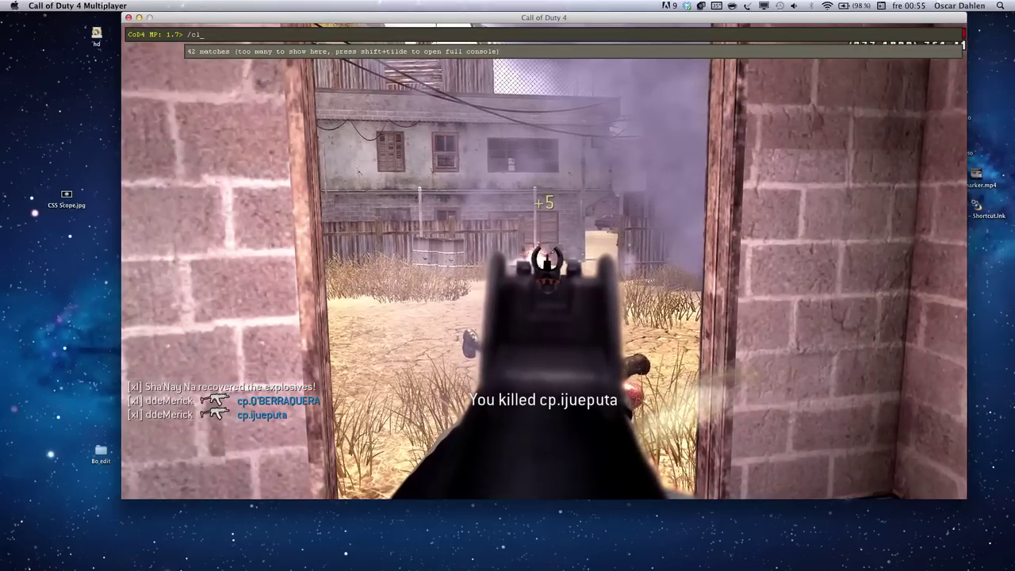
{"action": "type", "text": "_avidemo 0"}
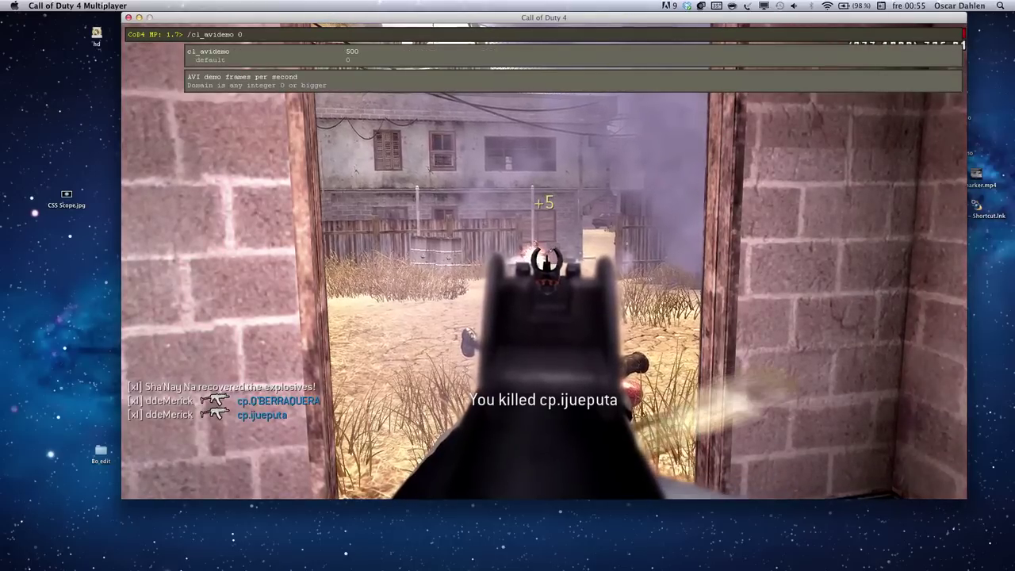
{"action": "key", "text": "Return"}
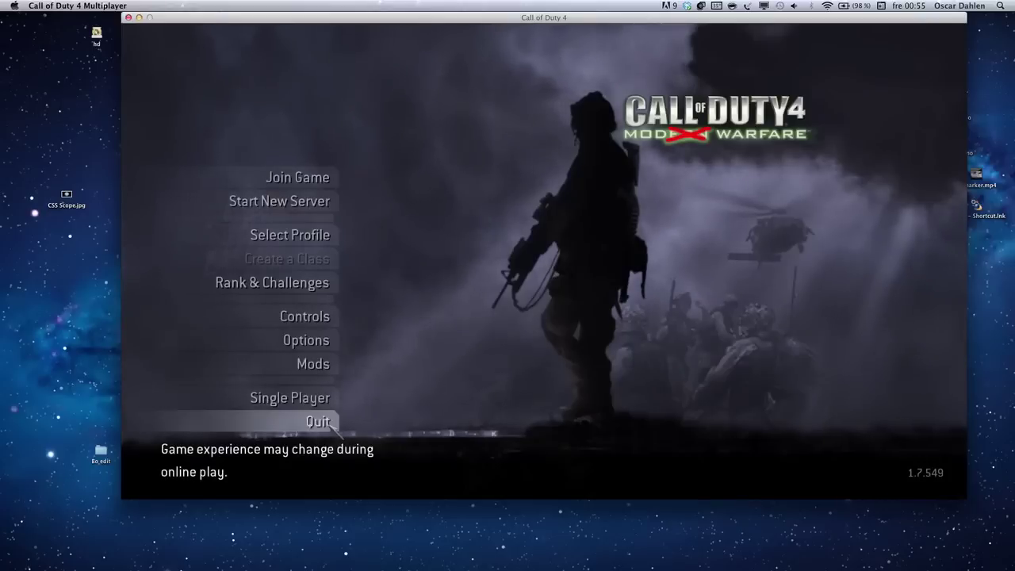
{"action": "left_click", "coordinate": [326, 423]}
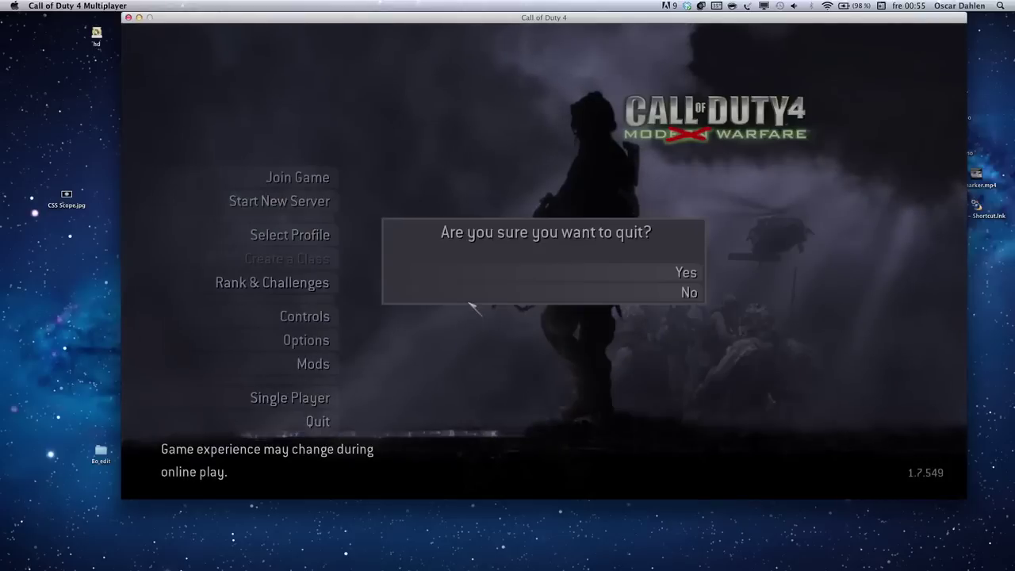
{"action": "left_click", "coordinate": [482, 273]}
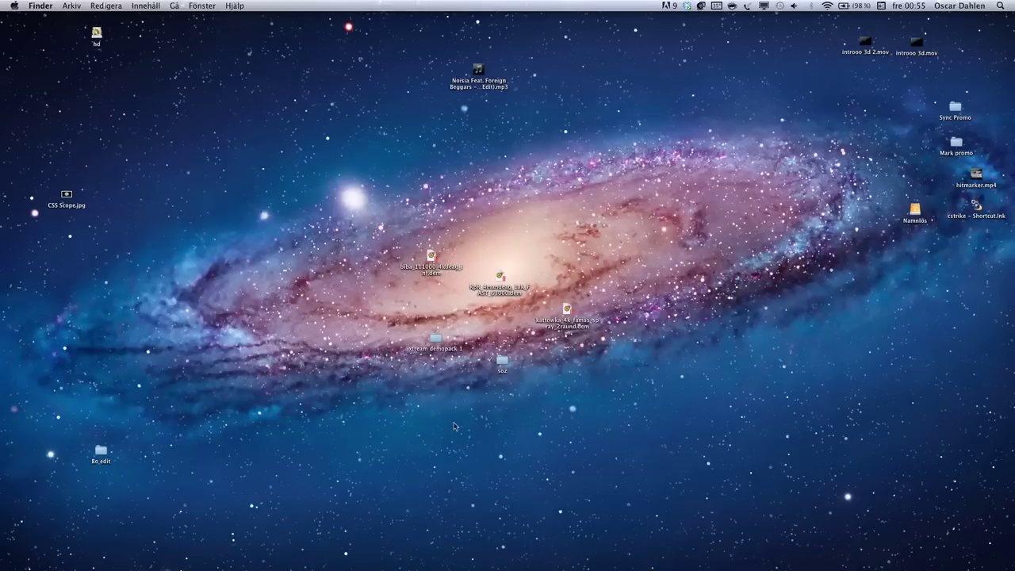
In a new Finder window, open the screenshots folder under Call of Duty 4 Data, Mods, ModWarfare in the documents
{"action": "key", "text": "super+n"}
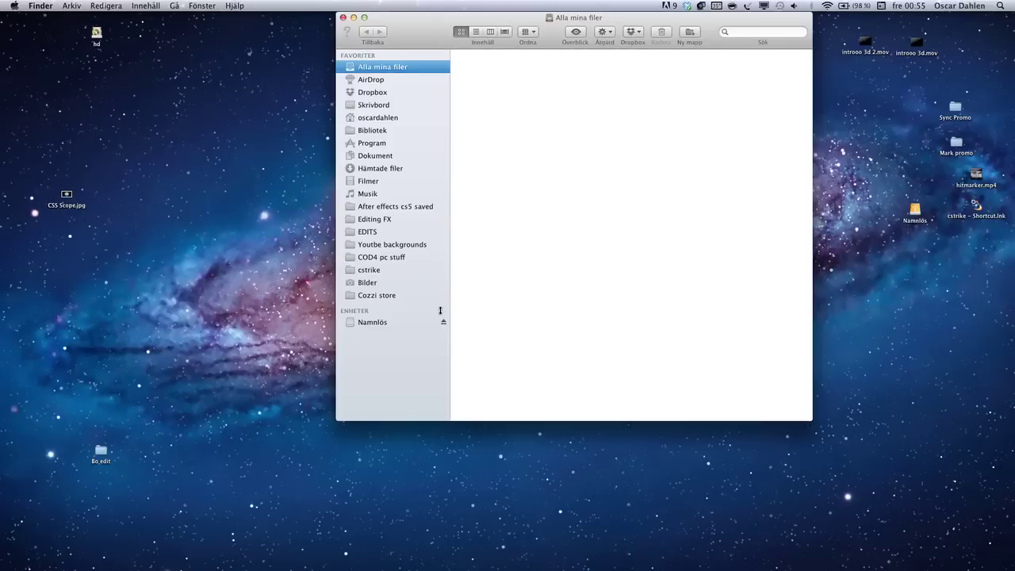
{"action": "left_click", "coordinate": [394, 158]}
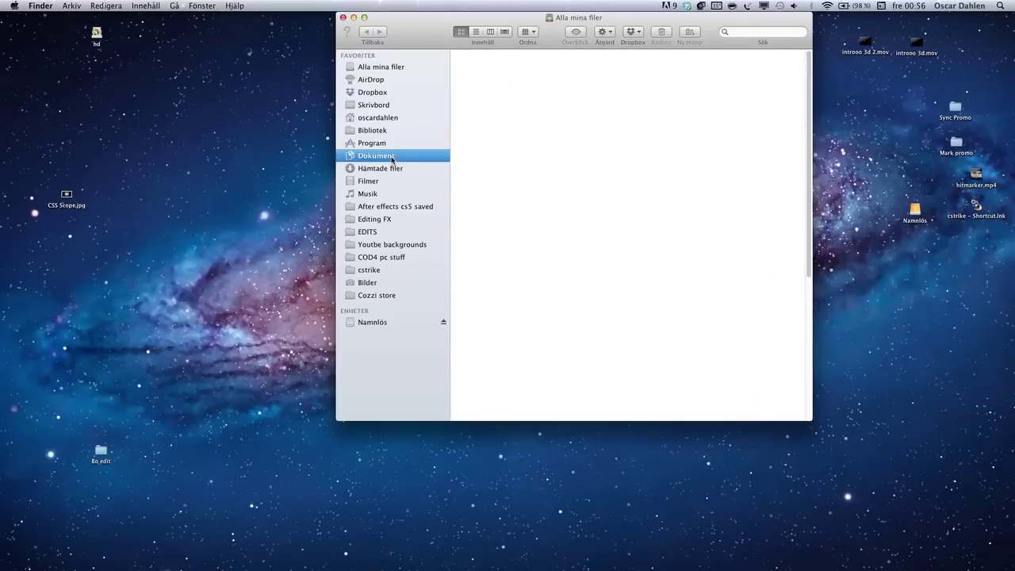
{"action": "left_click", "coordinate": [500, 114]}
{"action": "left_click", "coordinate": [633, 115]}
{"action": "left_click", "coordinate": [718, 84]}
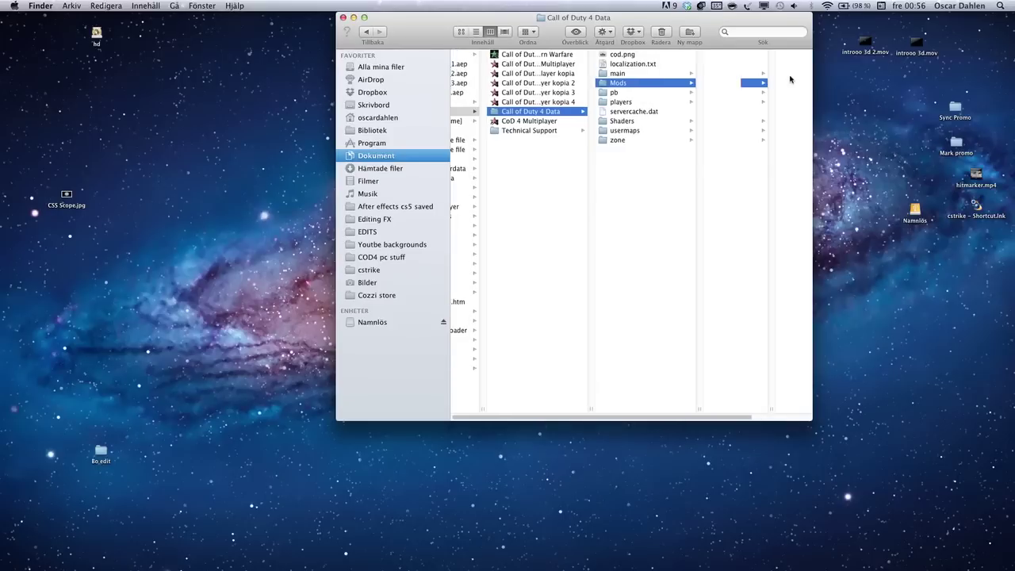
{"action": "left_click", "coordinate": [739, 64]}
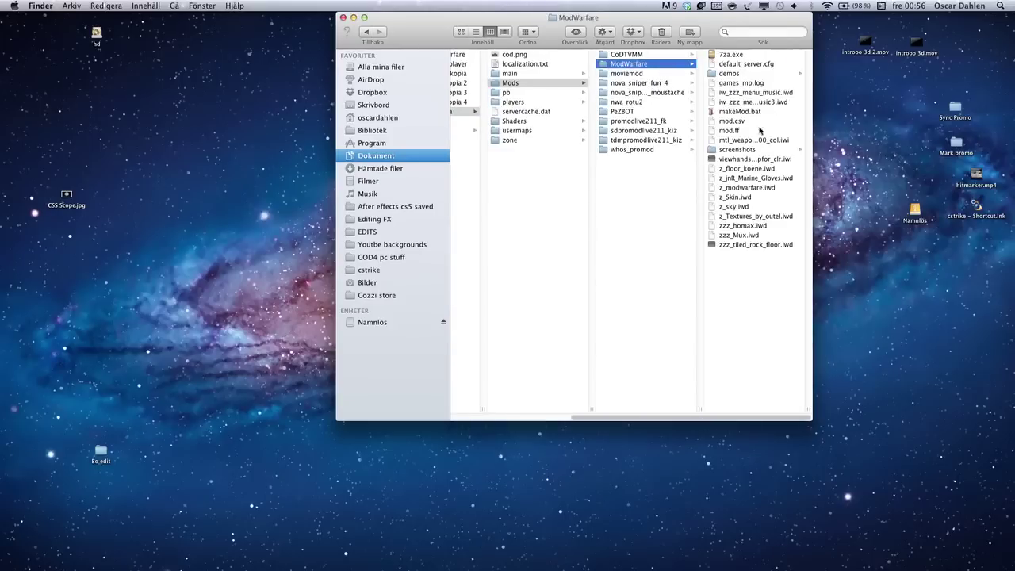
{"action": "left_click", "coordinate": [730, 150]}
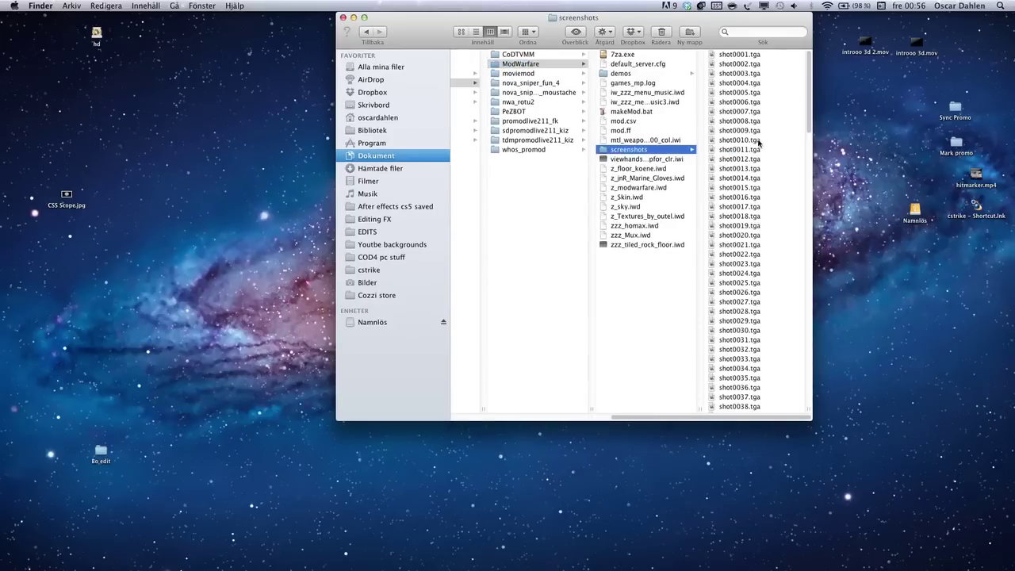
Look through the captured TGA frames in the screenshots folder, from first to last and back
{"action": "left_click_drag", "start_coordinate": [809, 99], "coordinate": [796, 410]}
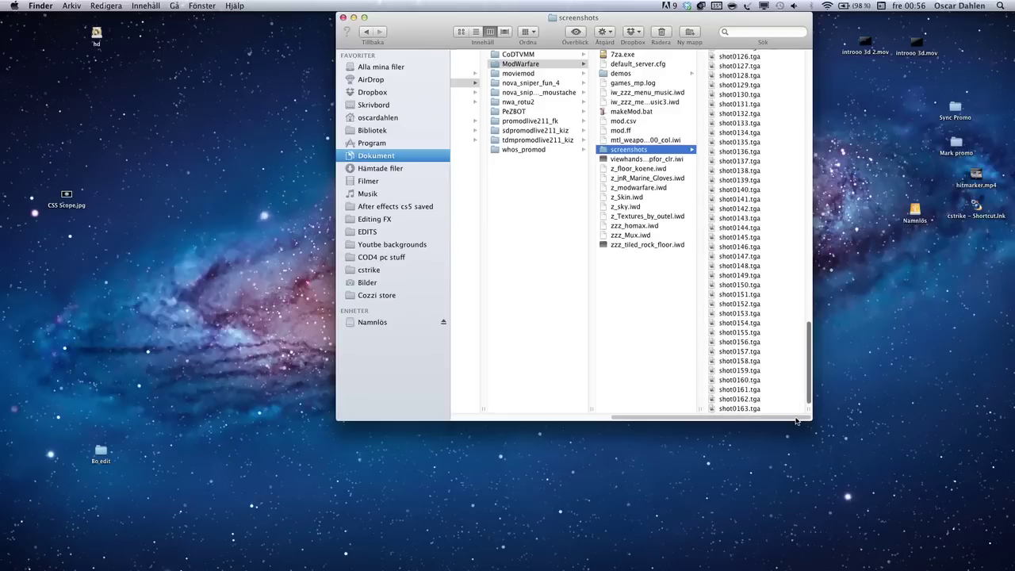
{"action": "left_click_drag", "start_coordinate": [799, 413], "coordinate": [806, 81]}
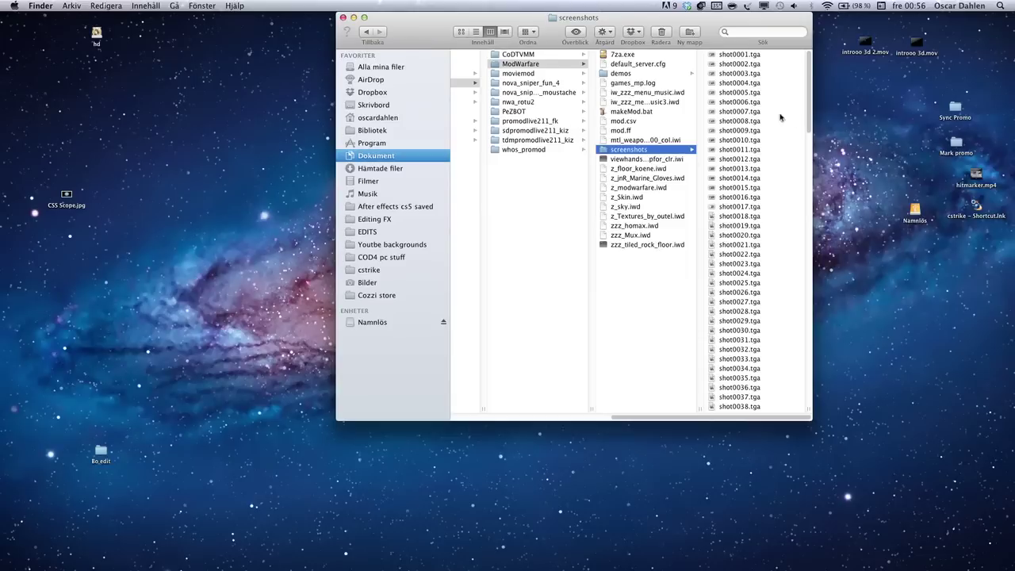
{"action": "mouse_move", "coordinate": [547, 565]}
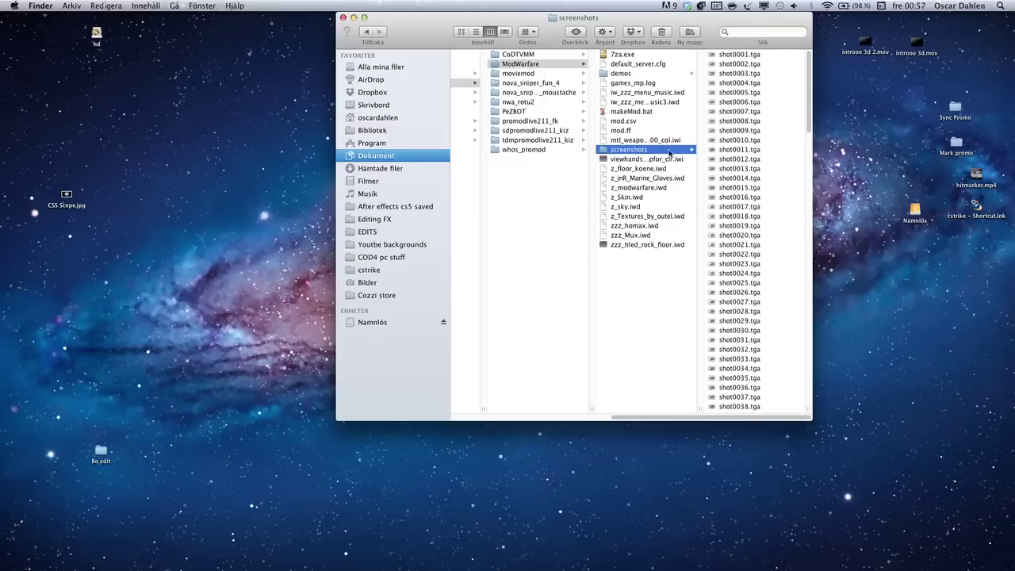
{"action": "left_click_drag", "start_coordinate": [809, 92], "coordinate": [799, 71]}
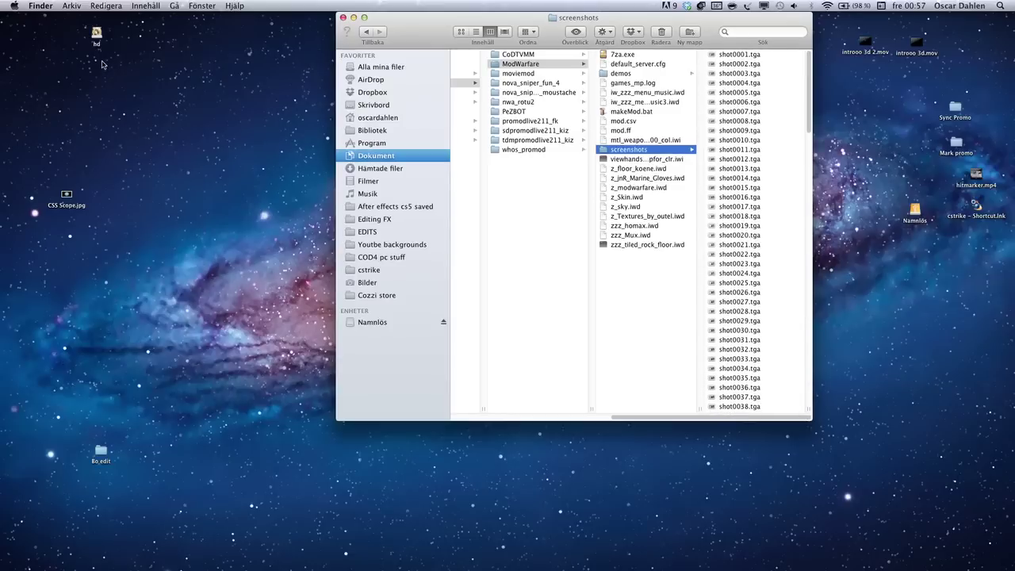